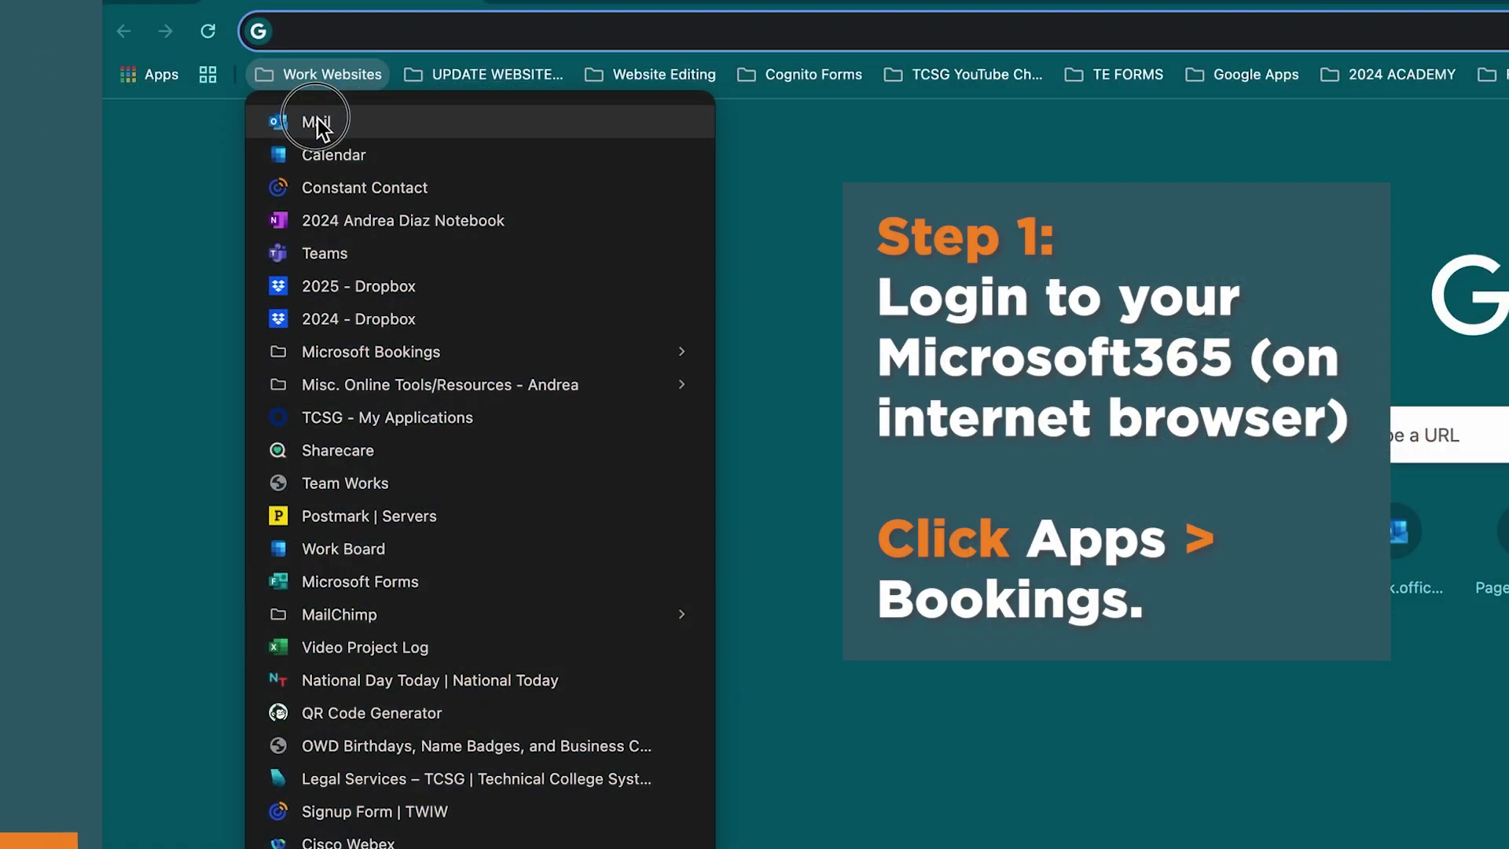
Open Outlook mail from the Work Websites bookmark folder.
left_click(236, 126)
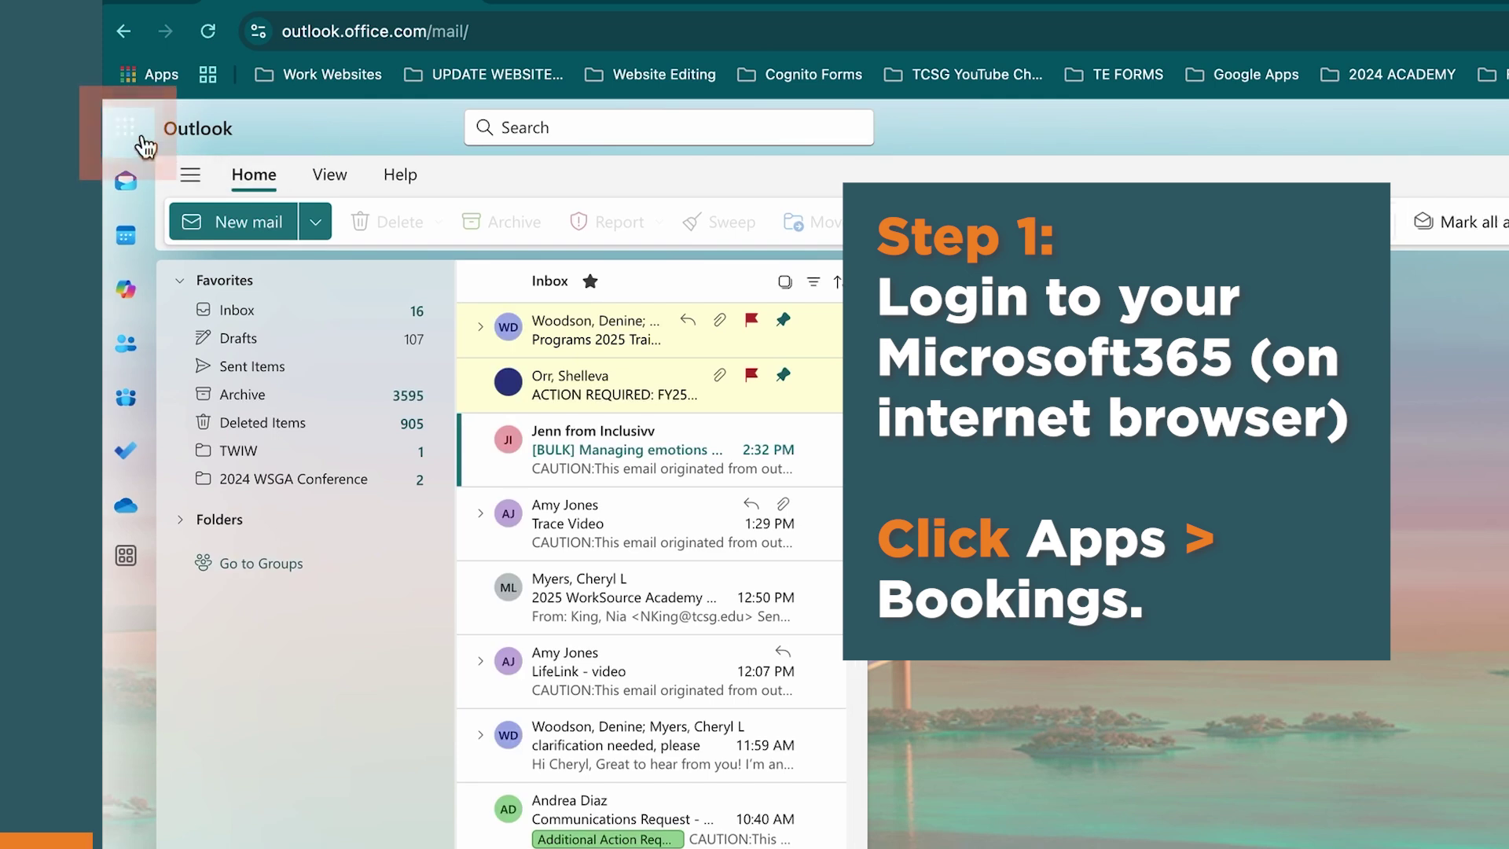
Launch Bookings from the Microsoft 365 app launcher in Outlook.
left_click(126, 135)
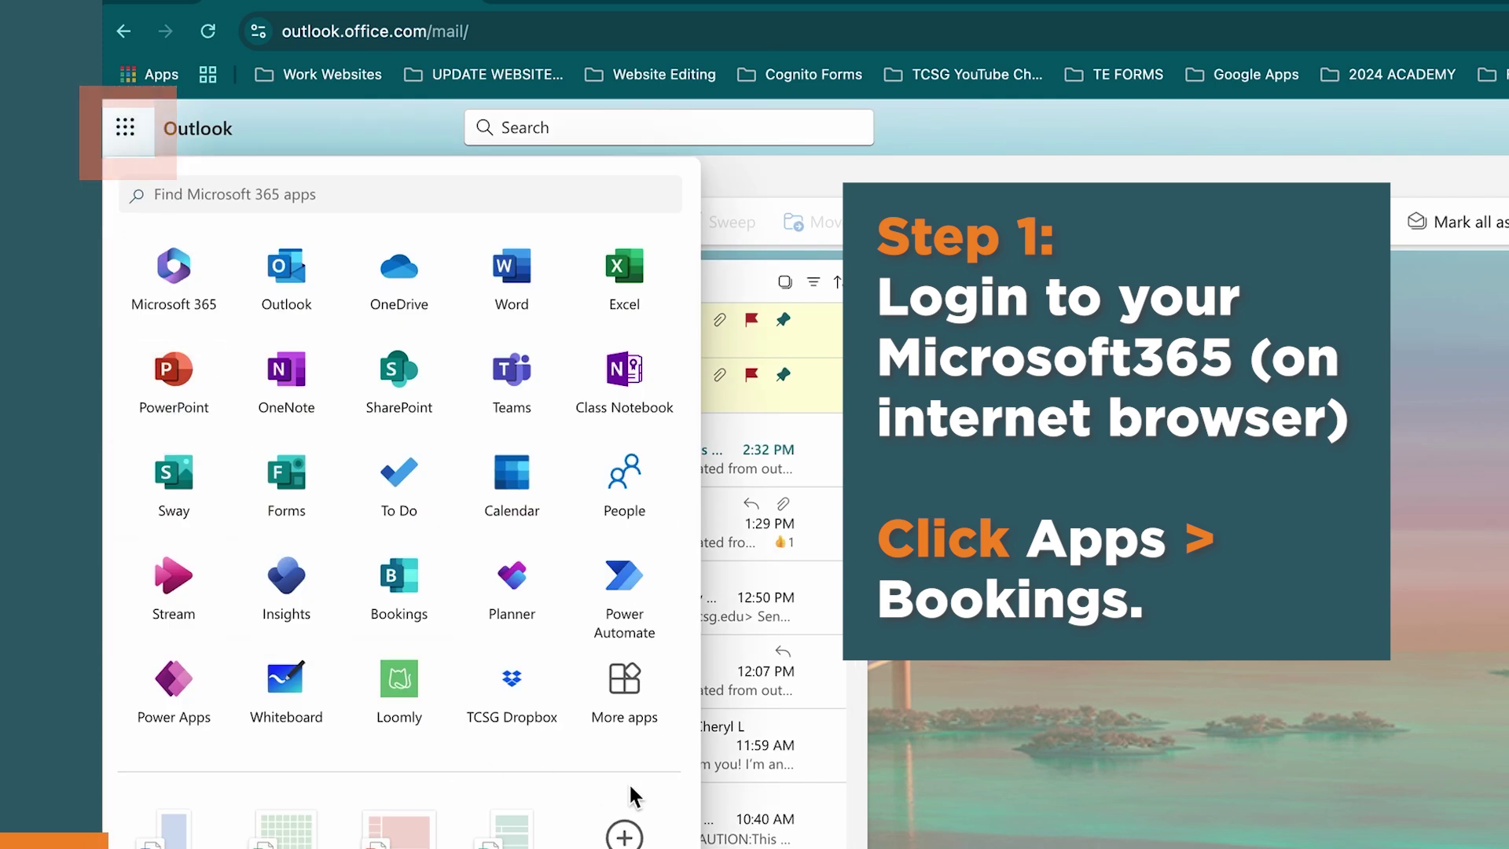
left_click(400, 597)
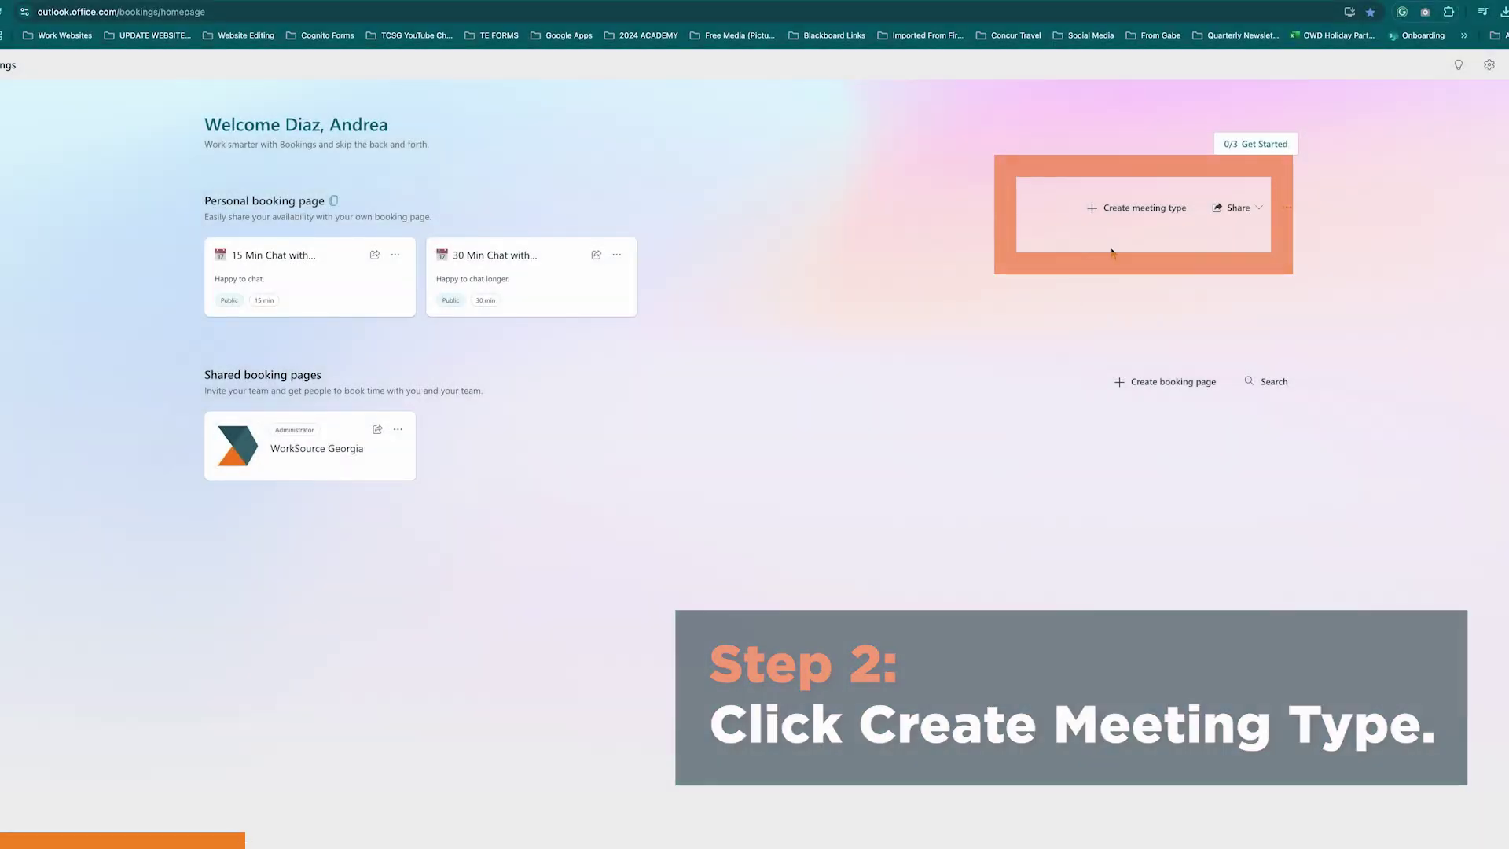
Create a meeting type titled '30 Min Chat' described as 'Book time to connect with me.'.
left_click(1131, 214)
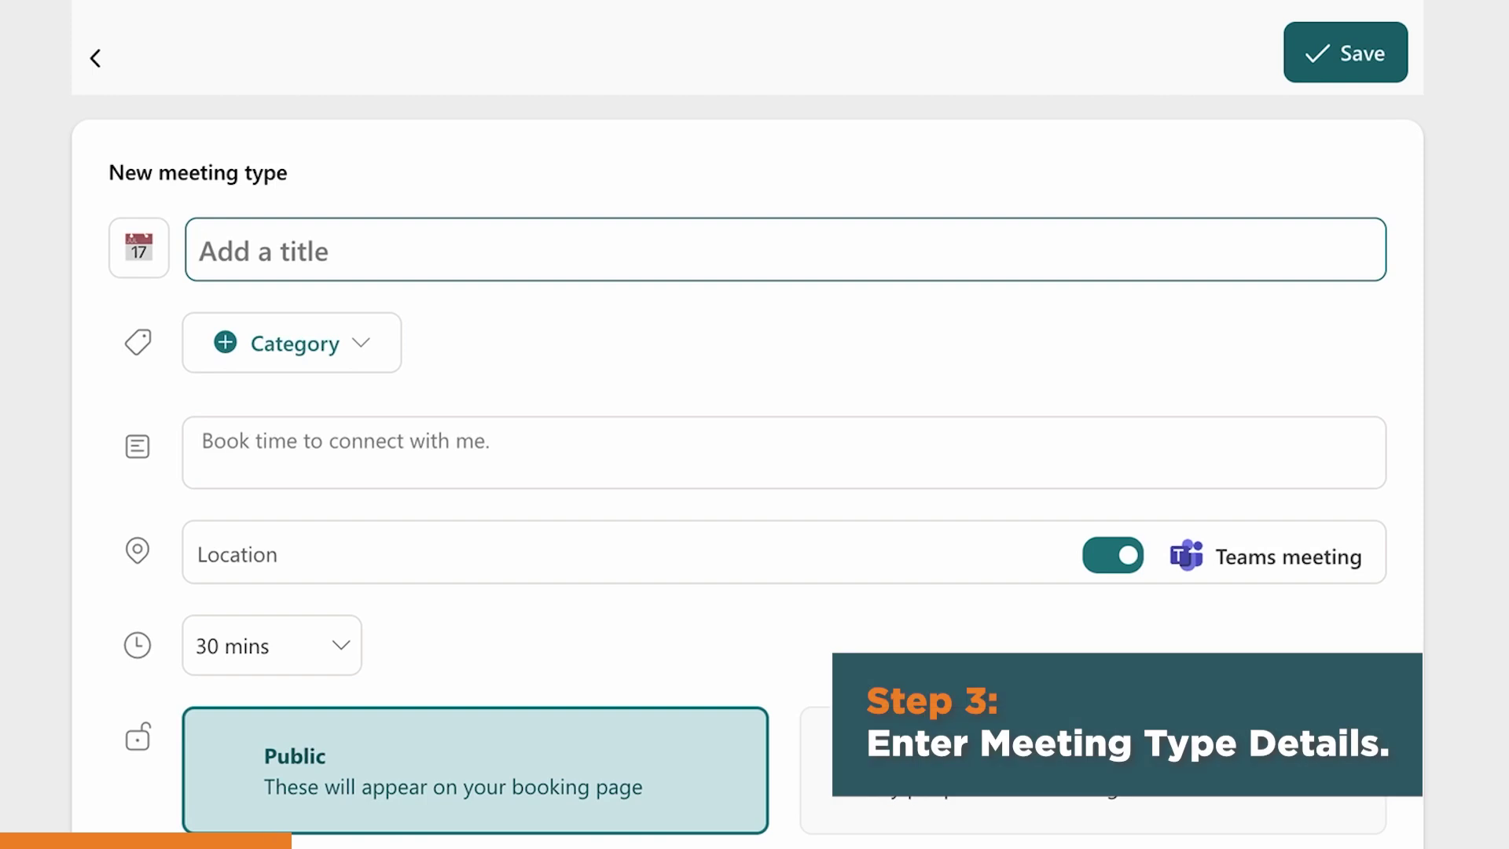
type("30")
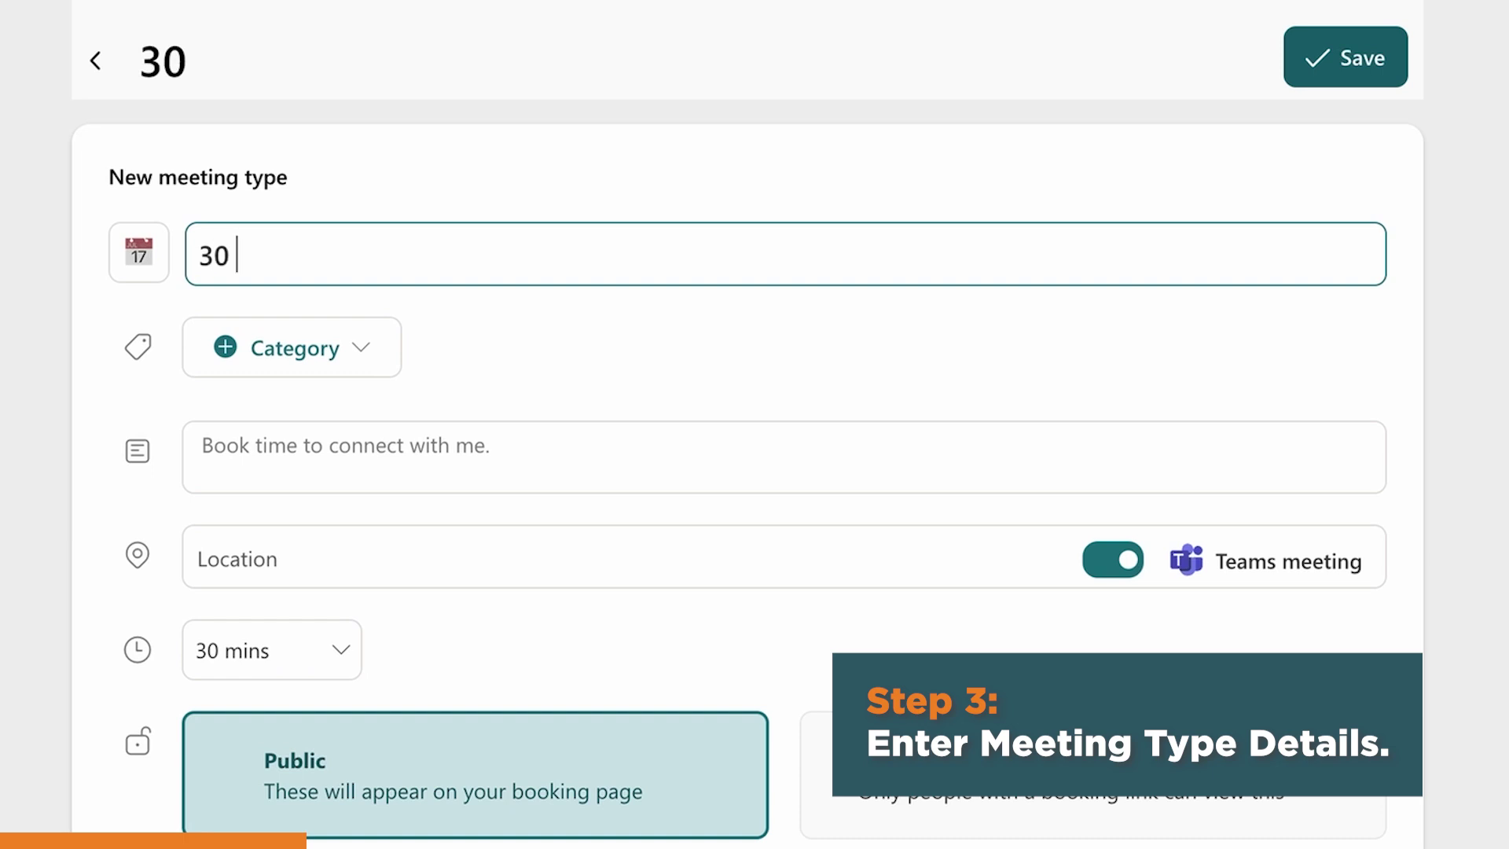
type(" Min Chat")
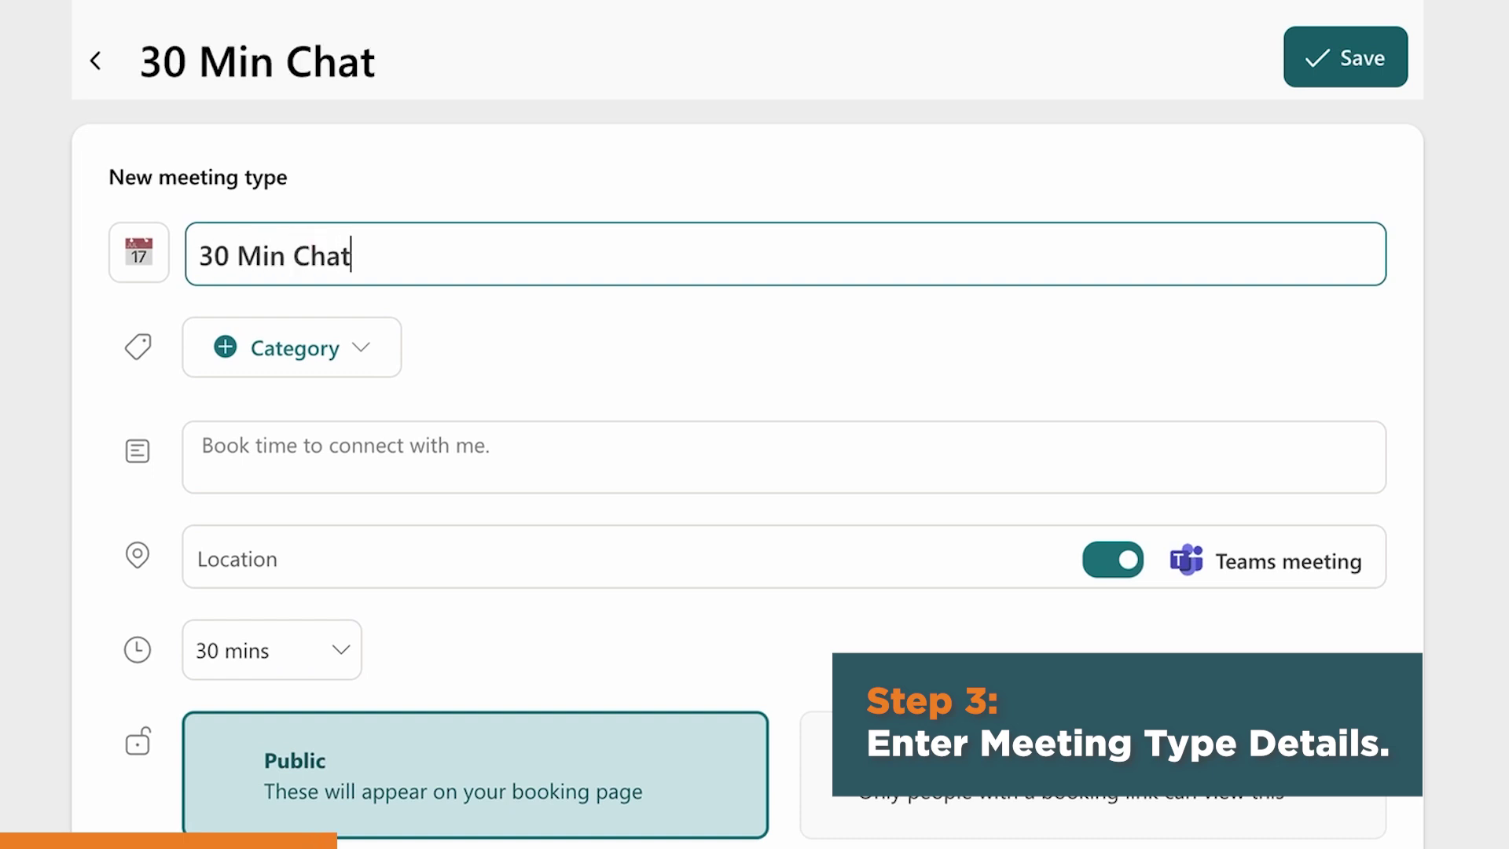
left_click(358, 451)
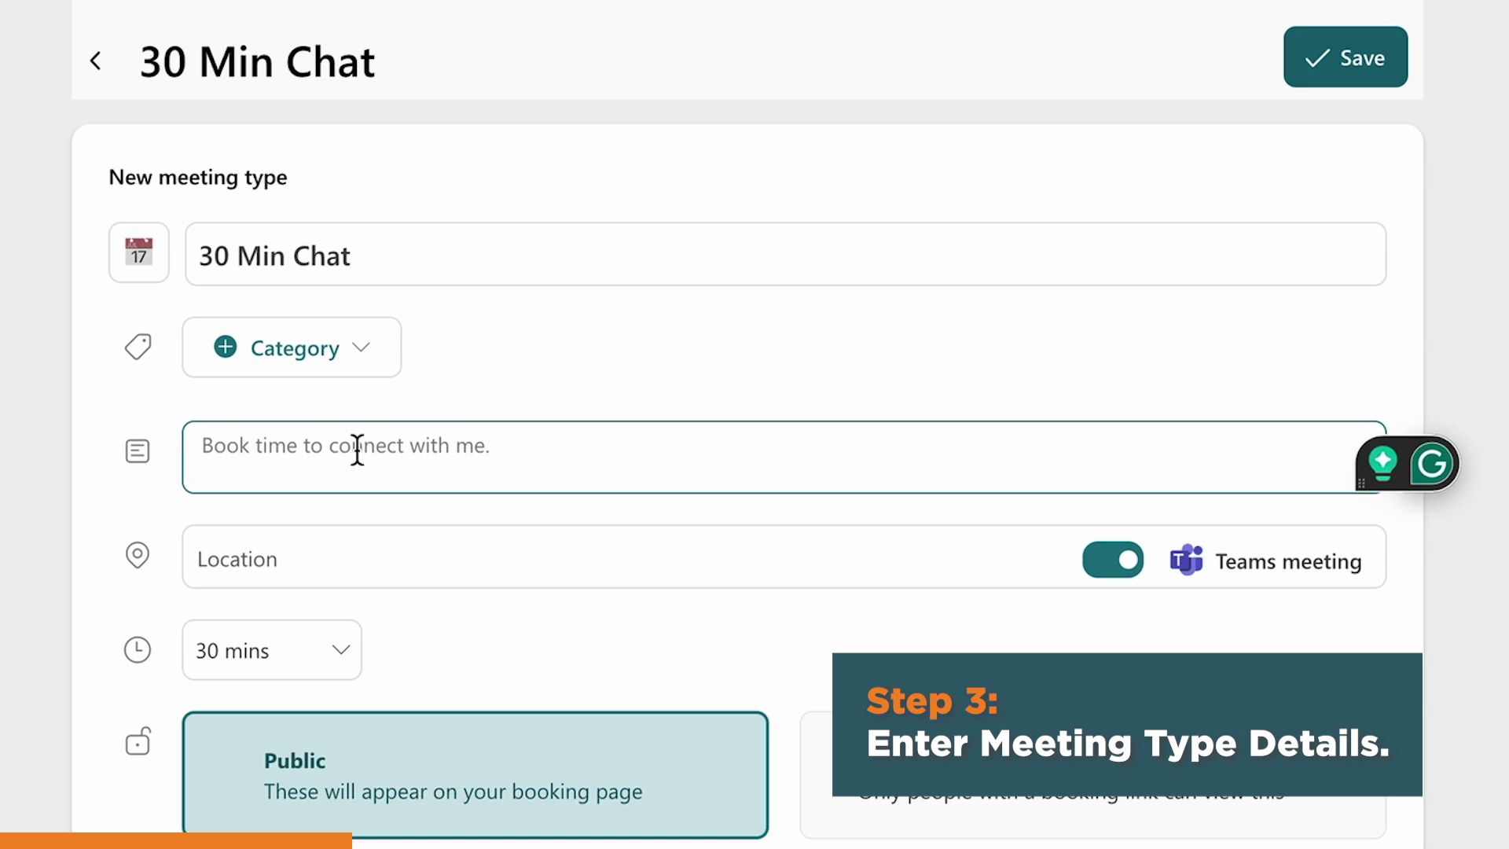
type("Book time to c")
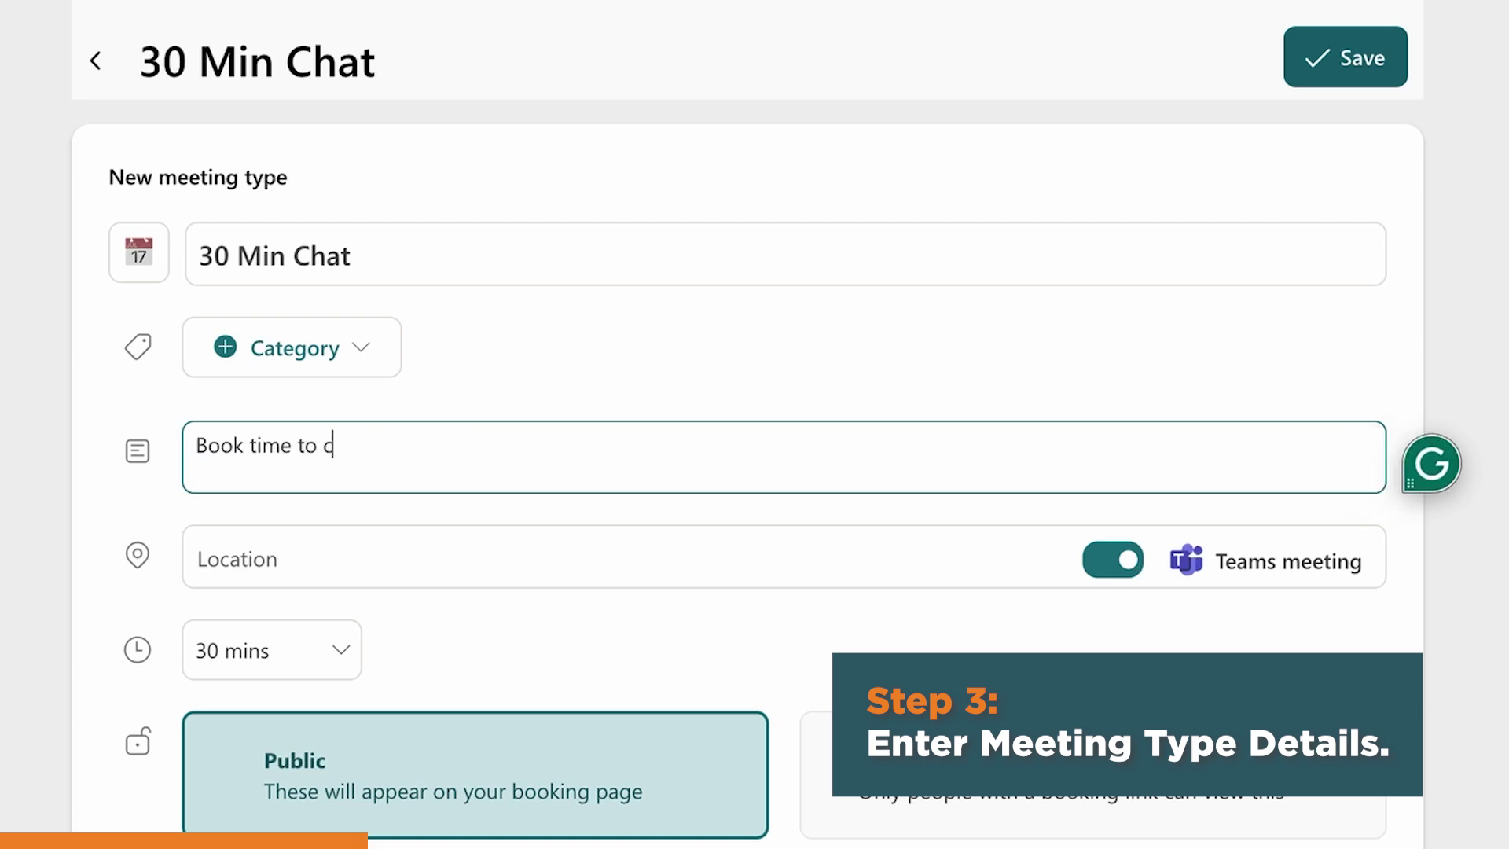
type("onnect  with m")
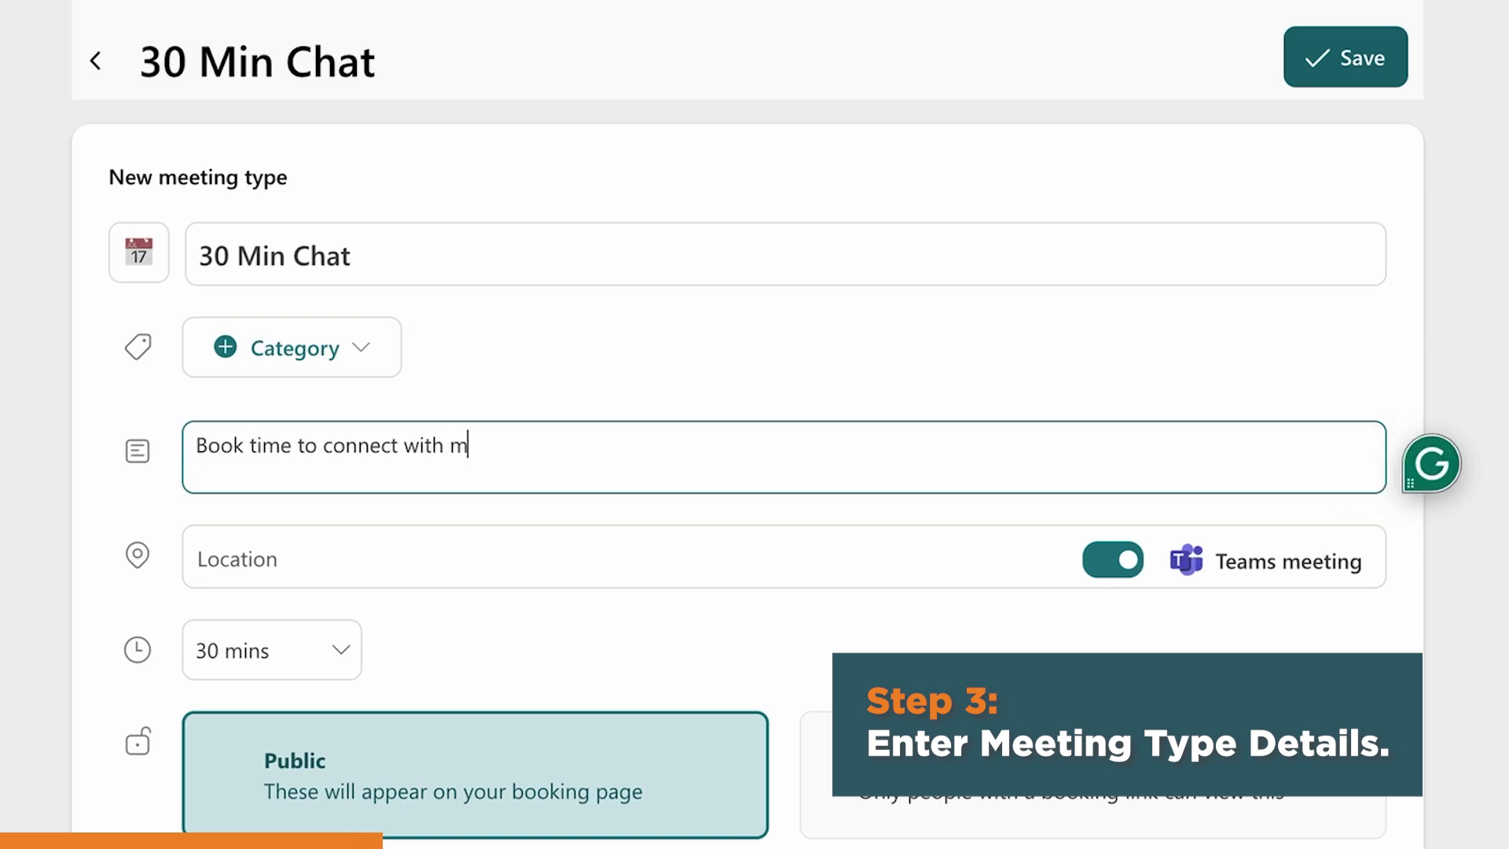
type("e.")
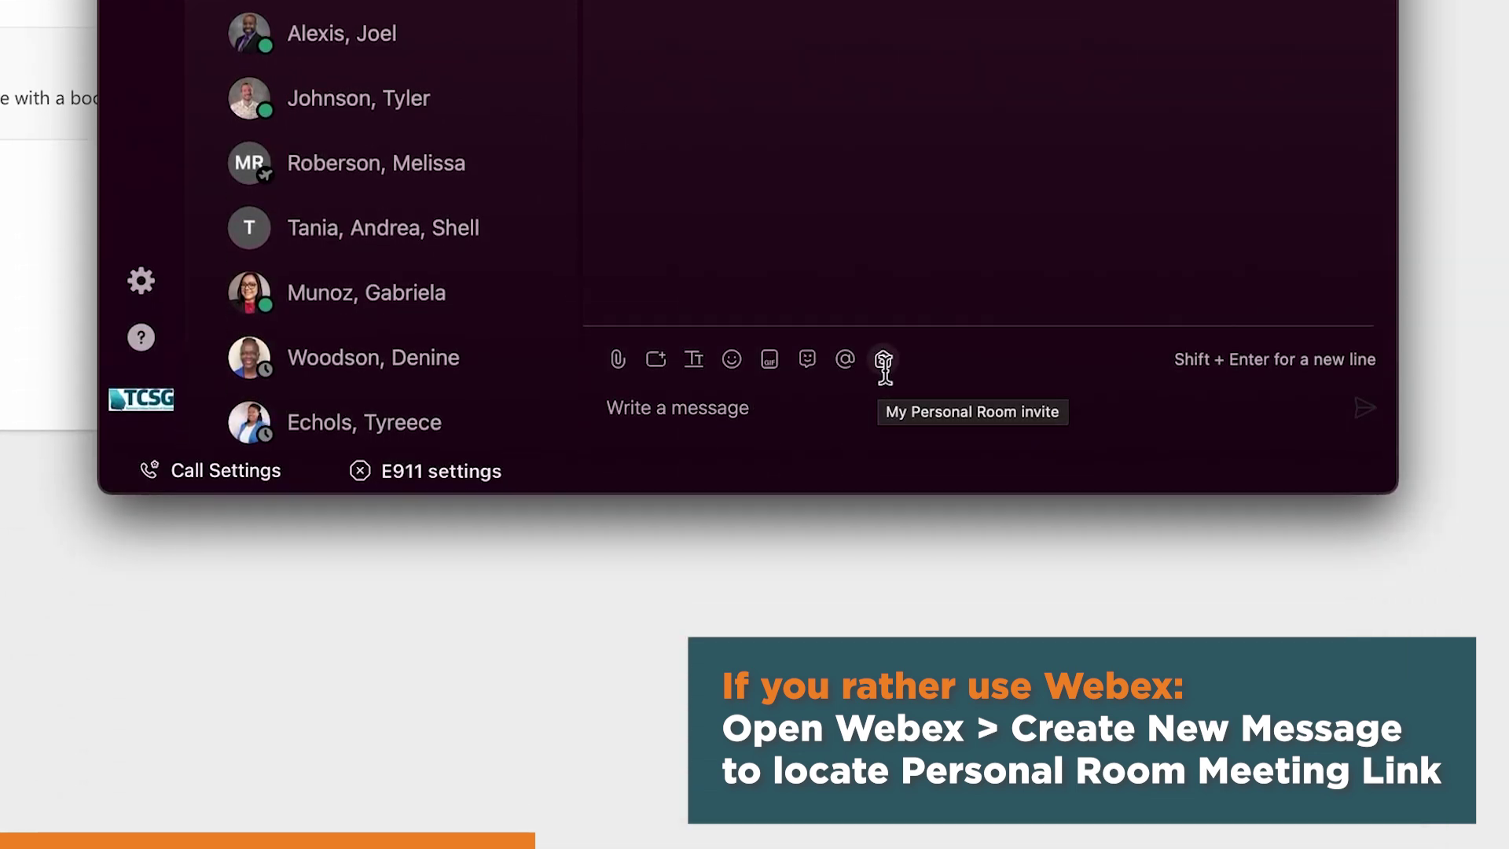
Insert the Webex Personal Room link into a message and select all of it.
left_click(883, 360)
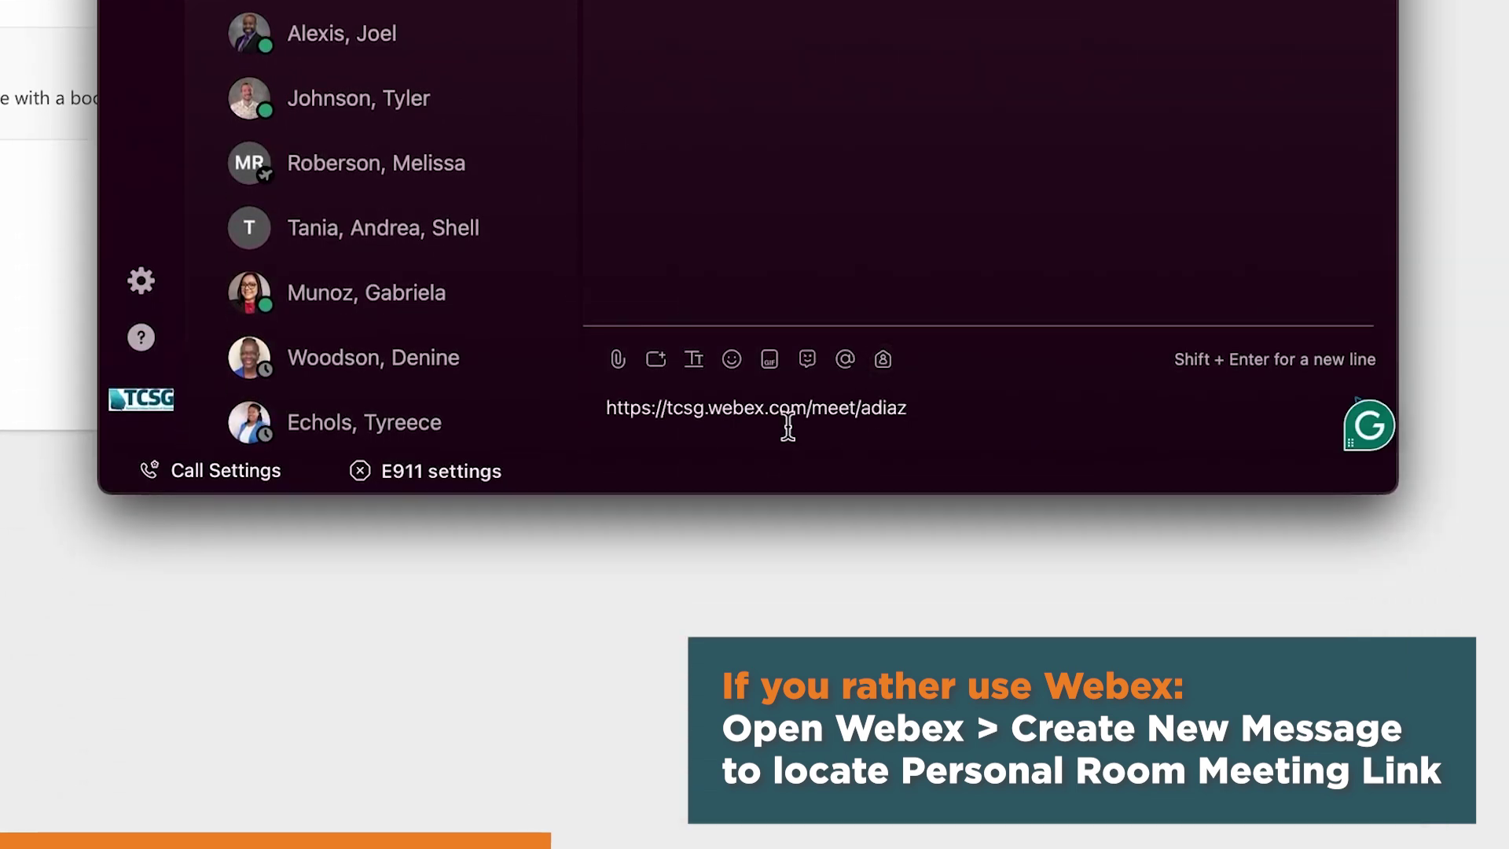
key("super+a")
key("super+c")
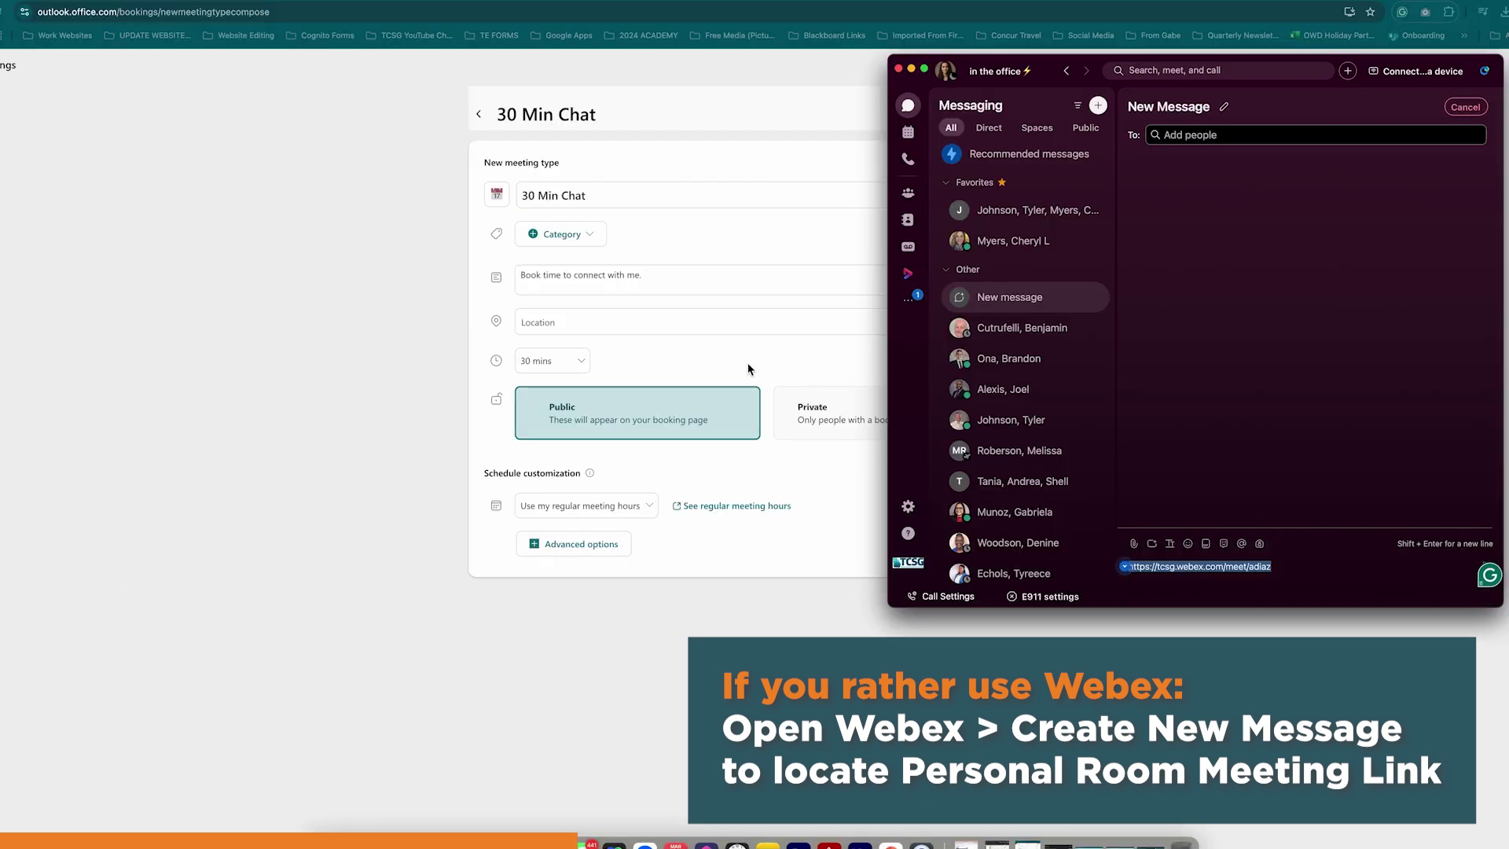
Paste the Webex Personal Room link as the 30 Min Chat location and disable Teams meeting.
left_click(746, 370)
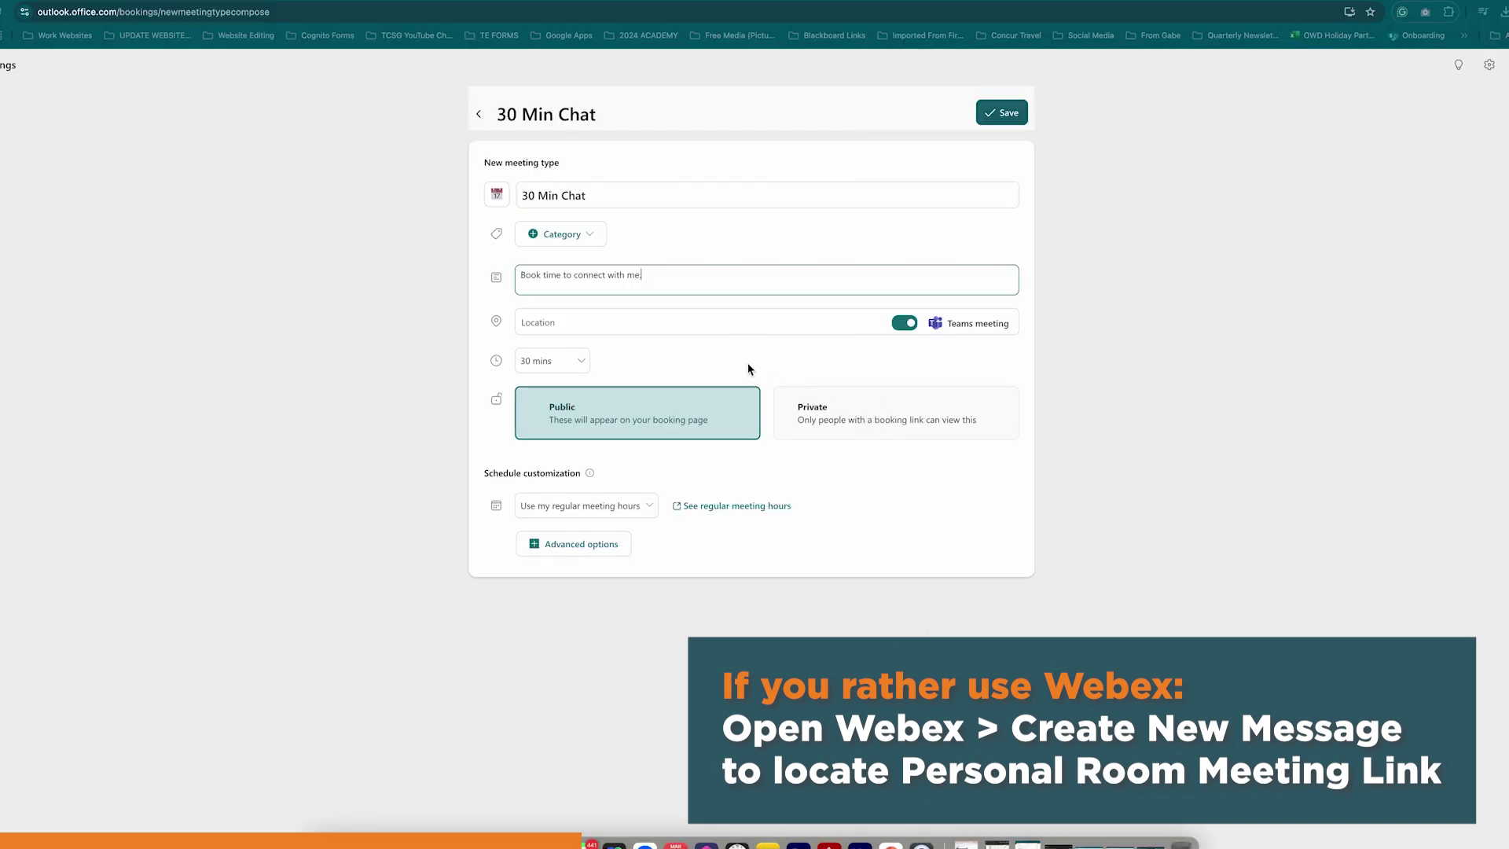
left_click(724, 323)
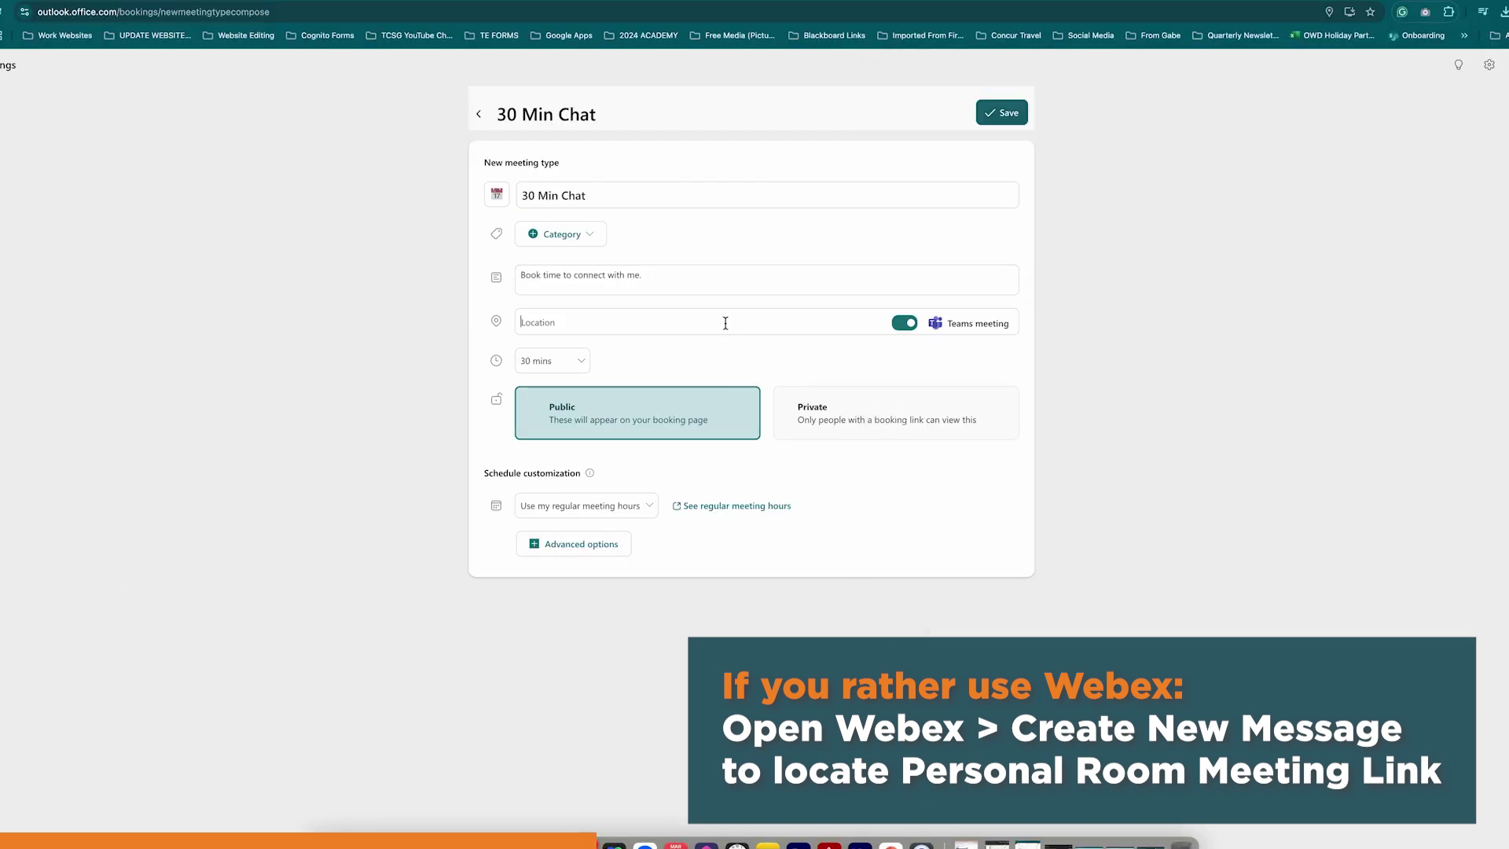
key("super+v")
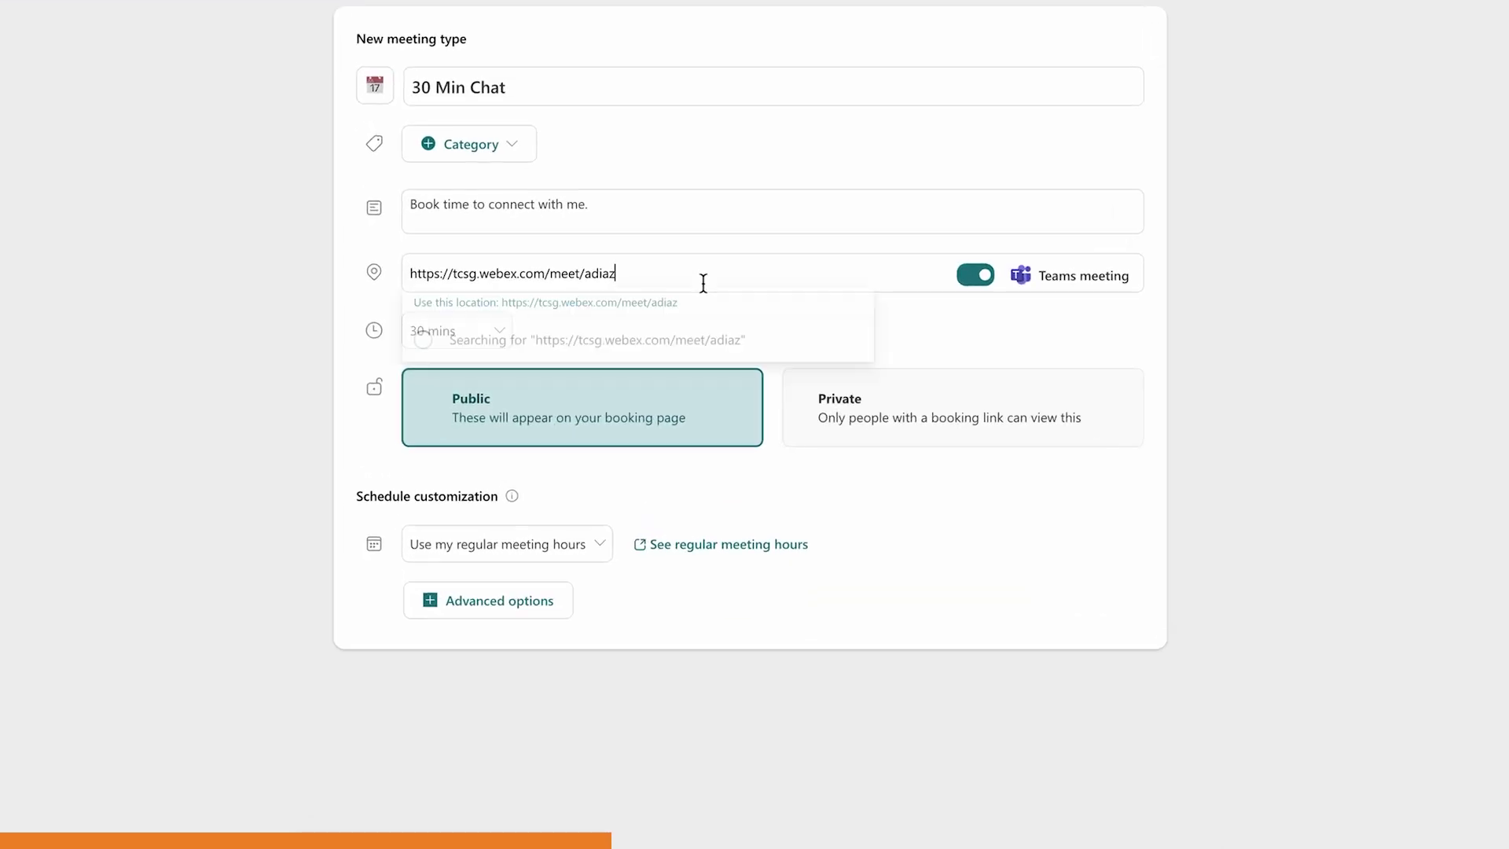
left_click(248, 295)
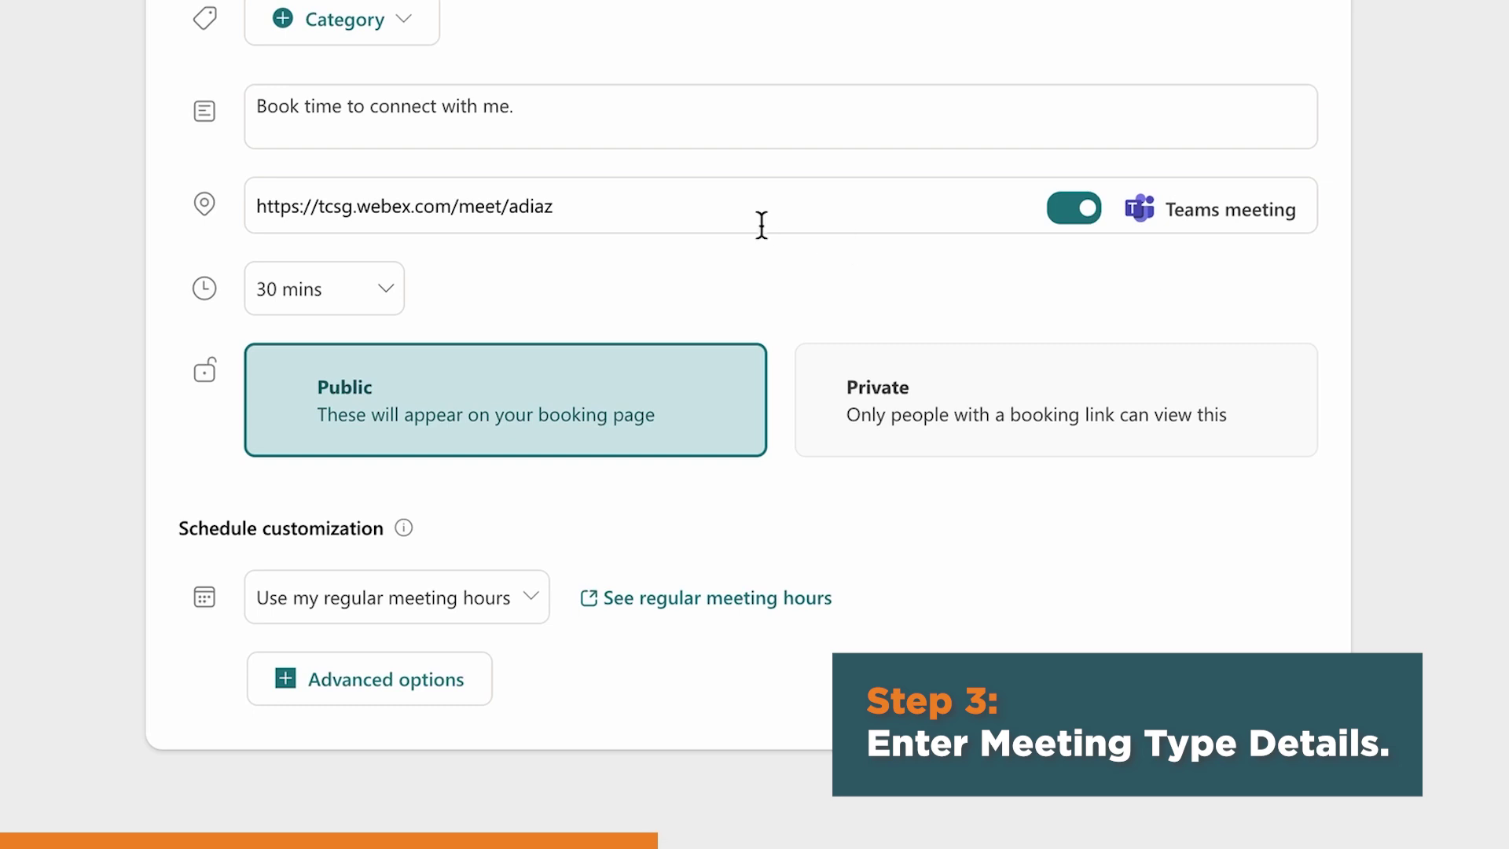
left_click(1087, 218)
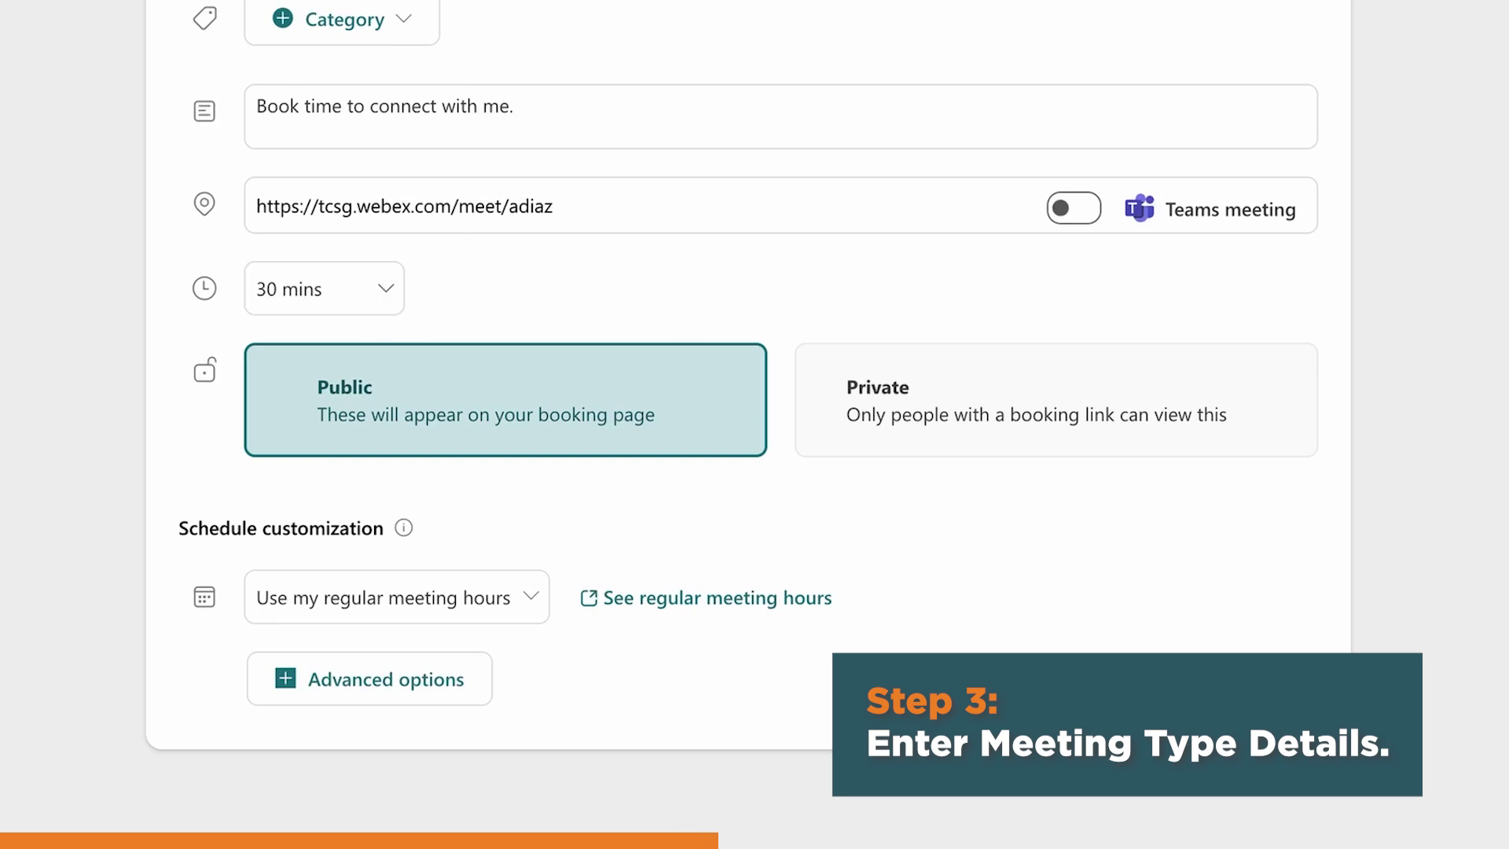
Switch the meeting schedule to custom availability hours.
left_click(541, 597)
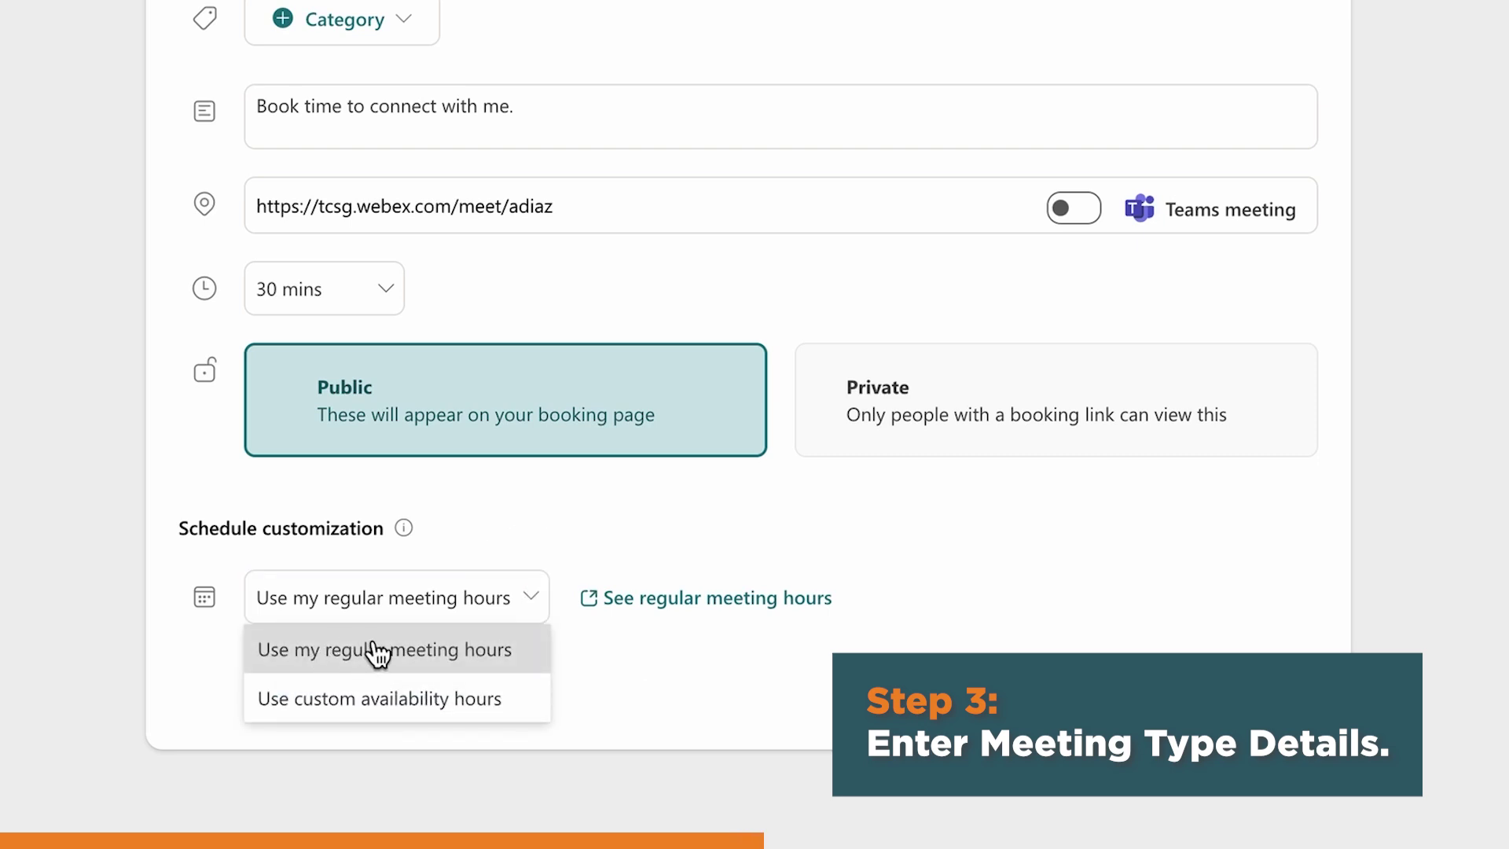
left_click(430, 672)
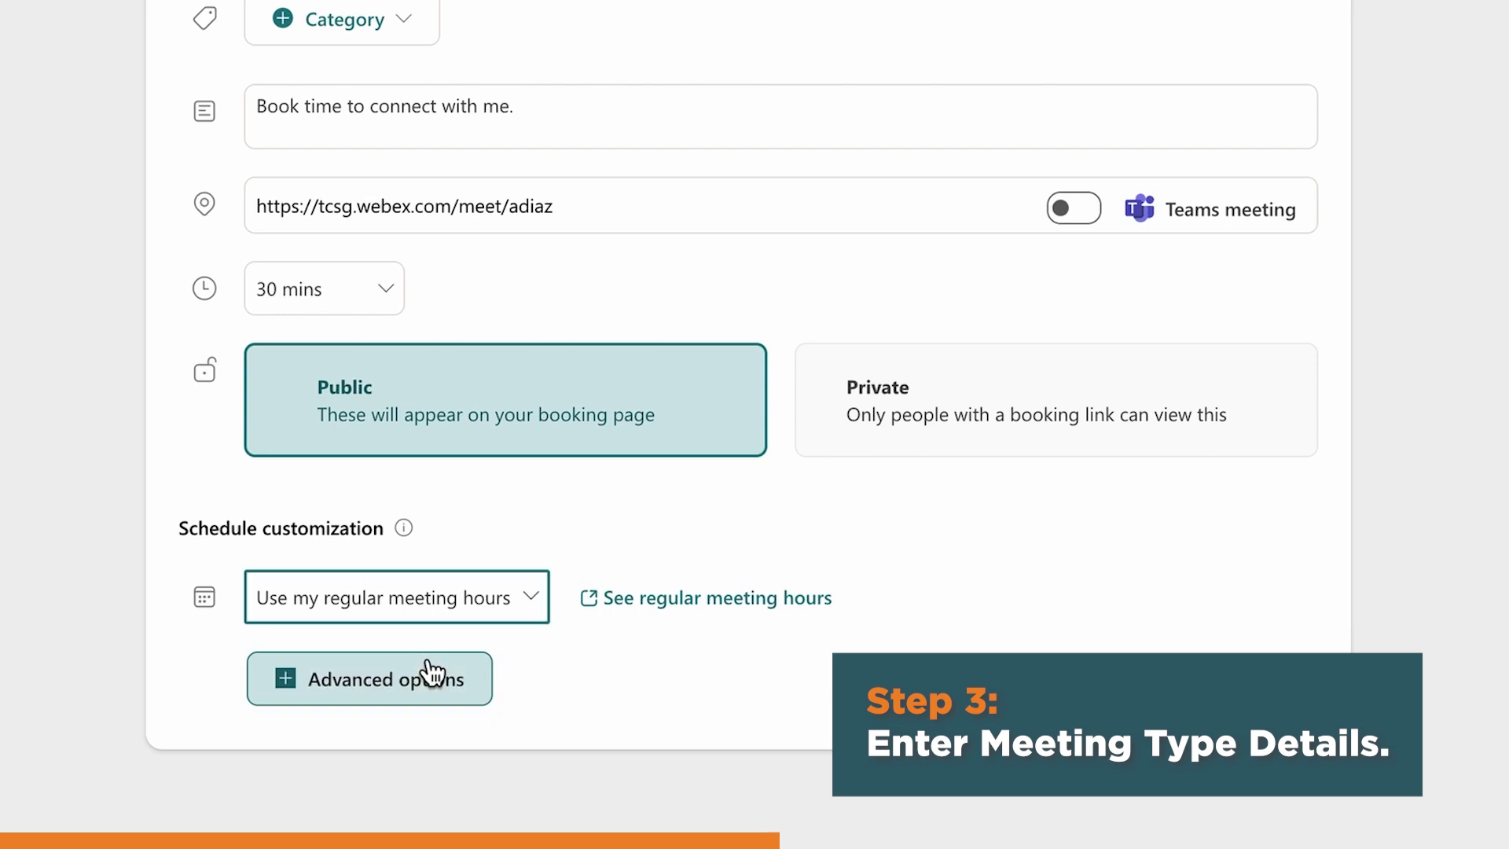
left_click(522, 606)
left_click(373, 708)
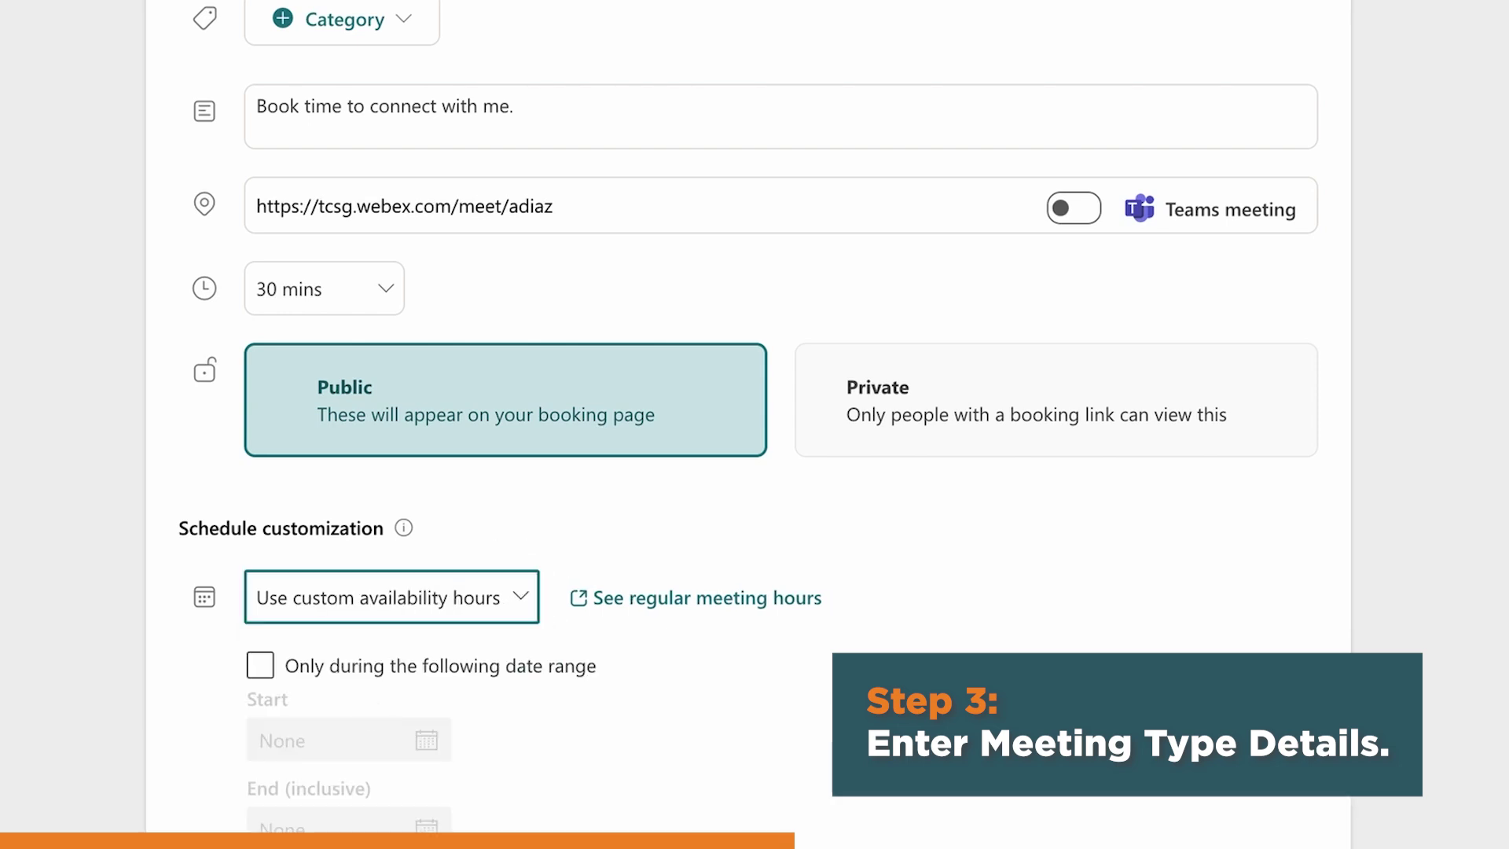
scroll(373, 707, "down", 1)
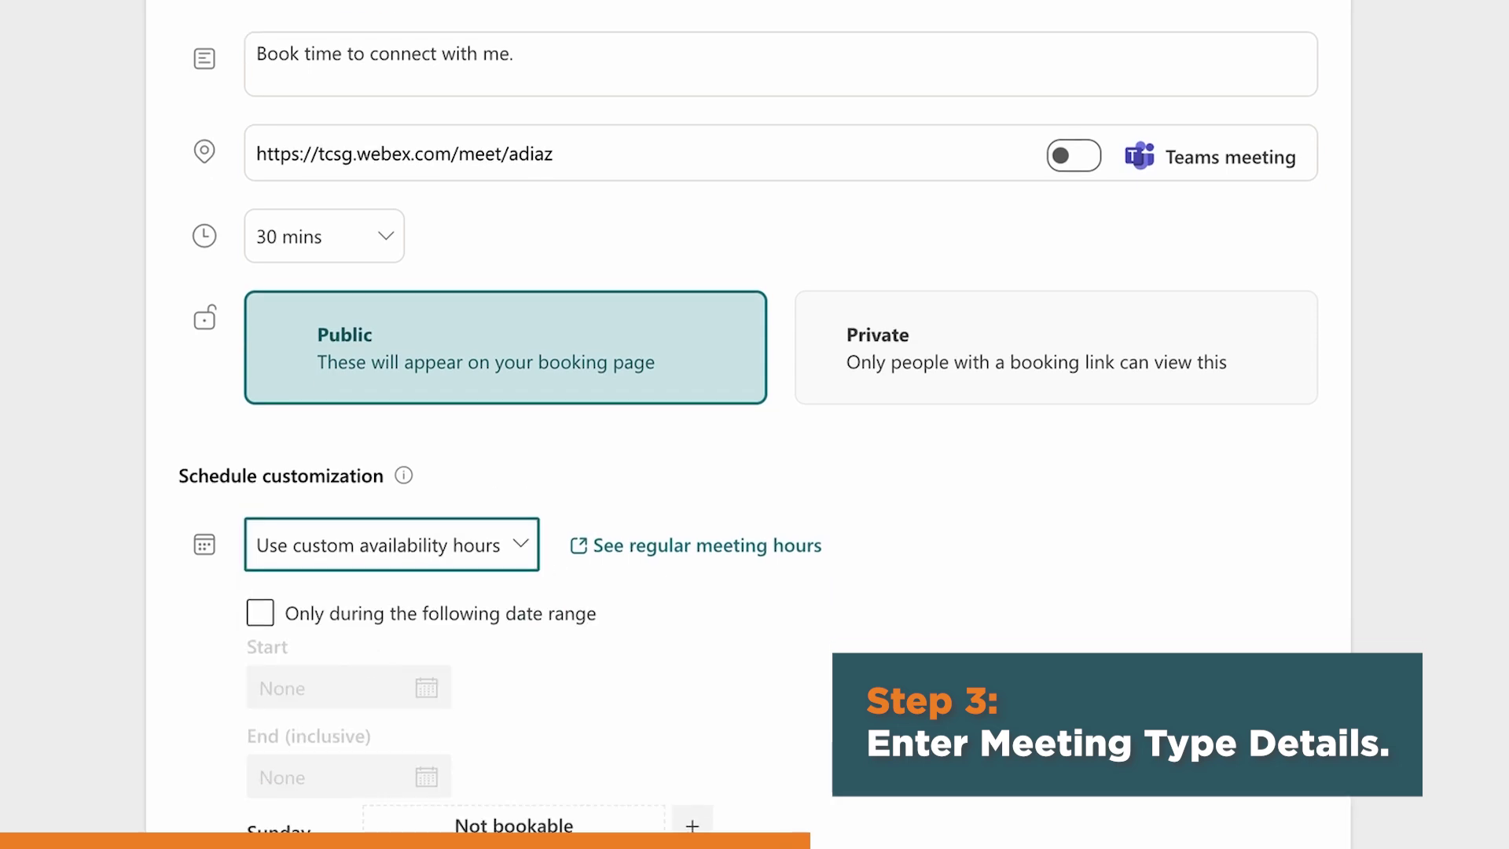
scroll(829, 659, "down", 5)
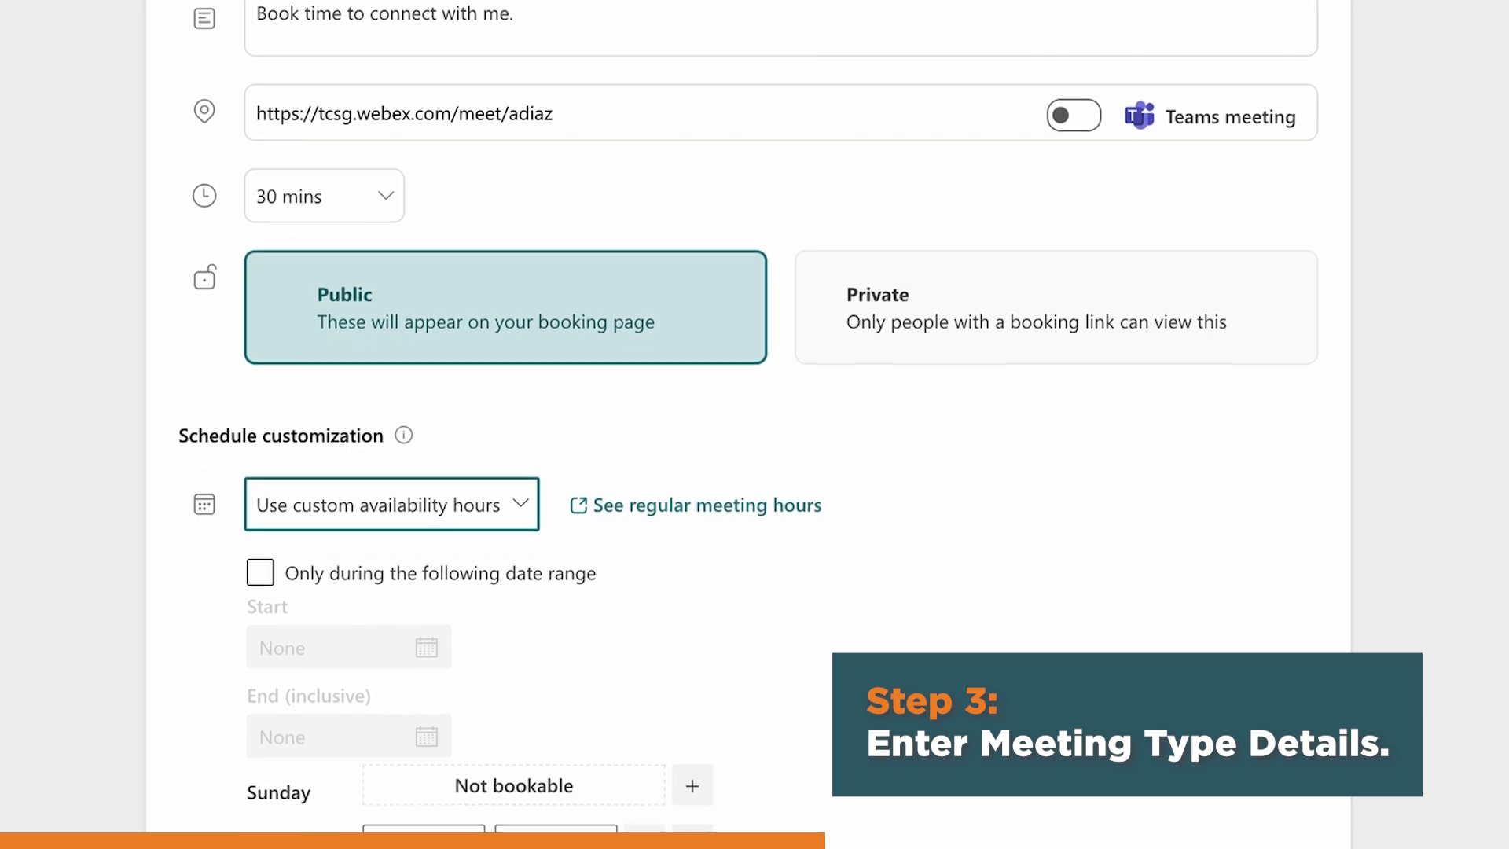
scroll(831, 629, "down", 1)
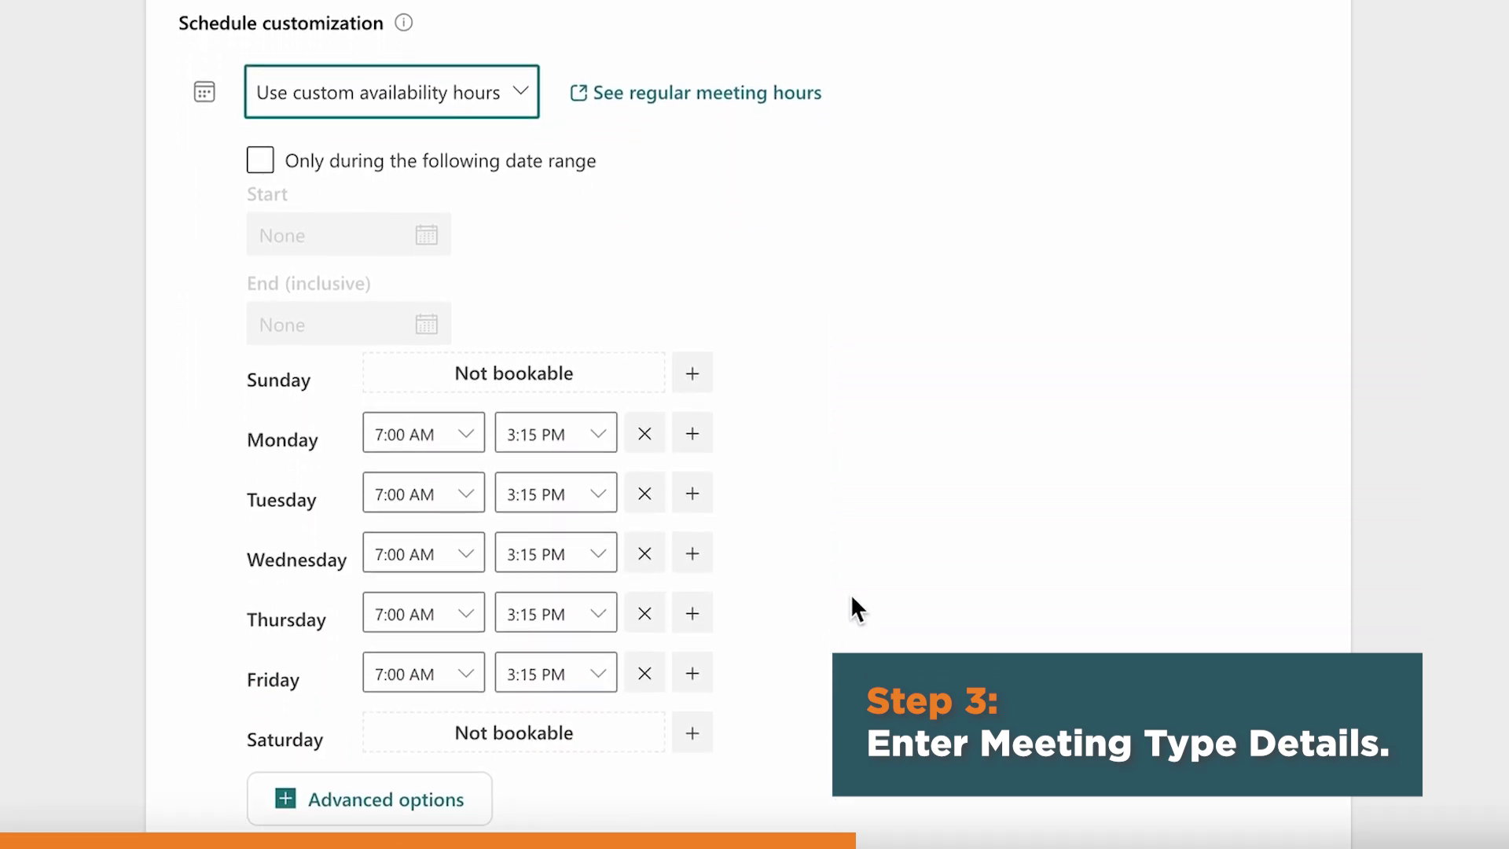
Remove Tuesday, Thursday and Friday hours, leaving Monday and Wednesday 7:00 AM–3:15 PM.
left_click(644, 495)
left_click(645, 631)
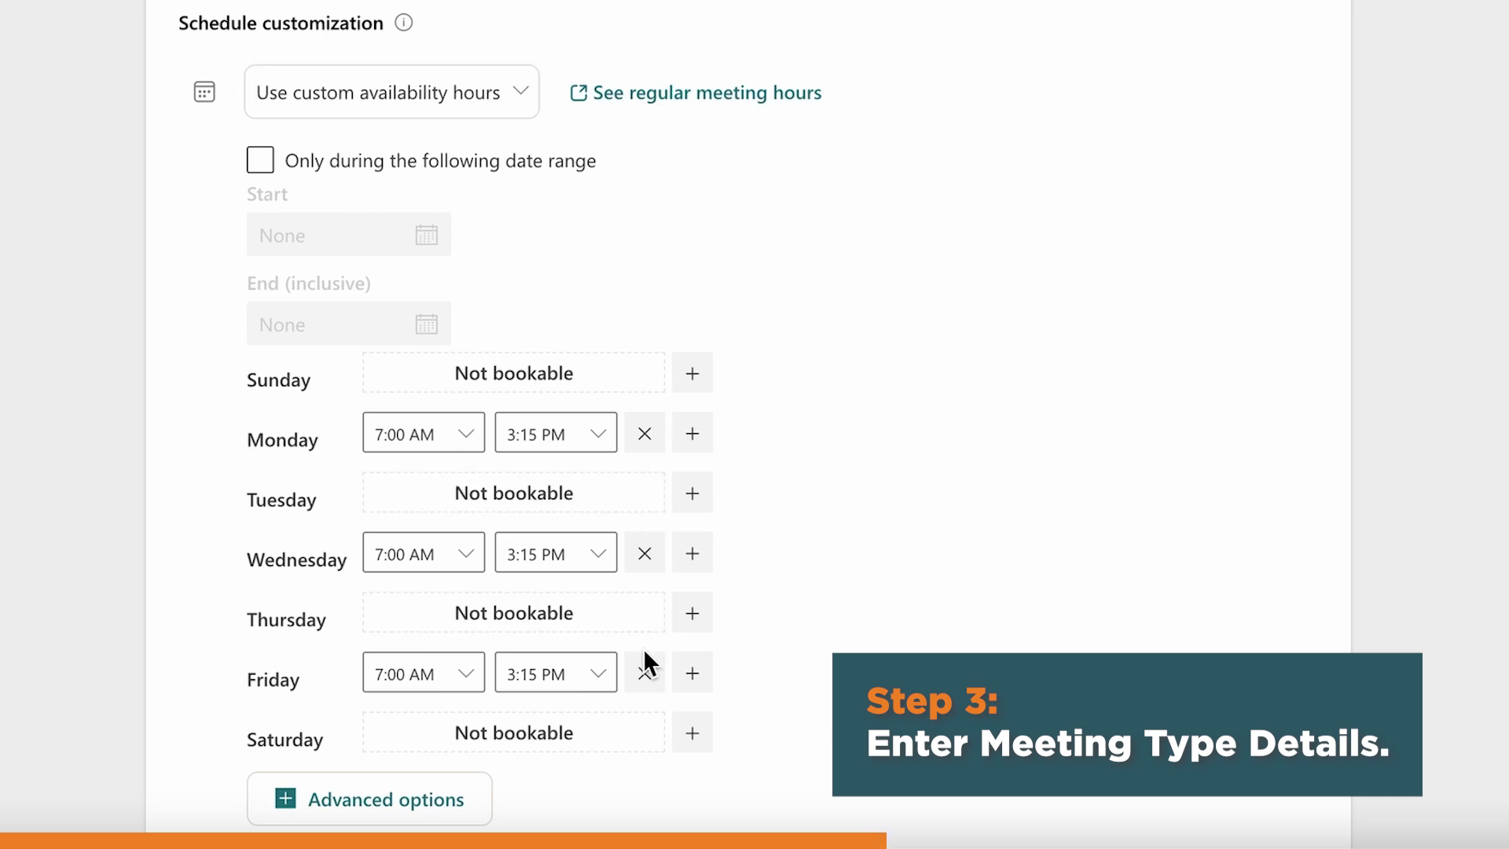
left_click(646, 670)
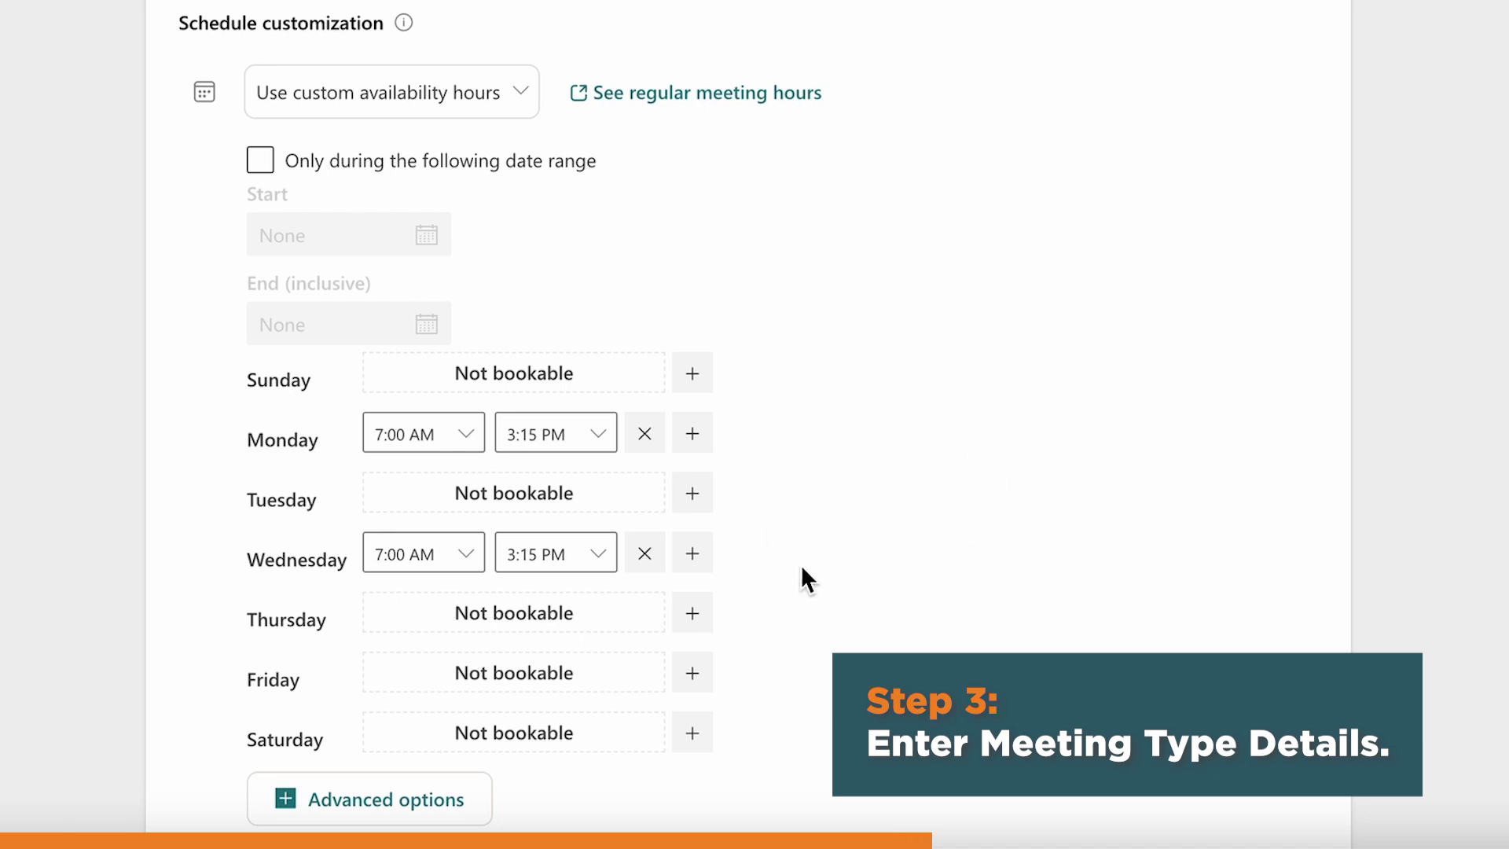
left_click(414, 802)
scroll(414, 814, "down", 9)
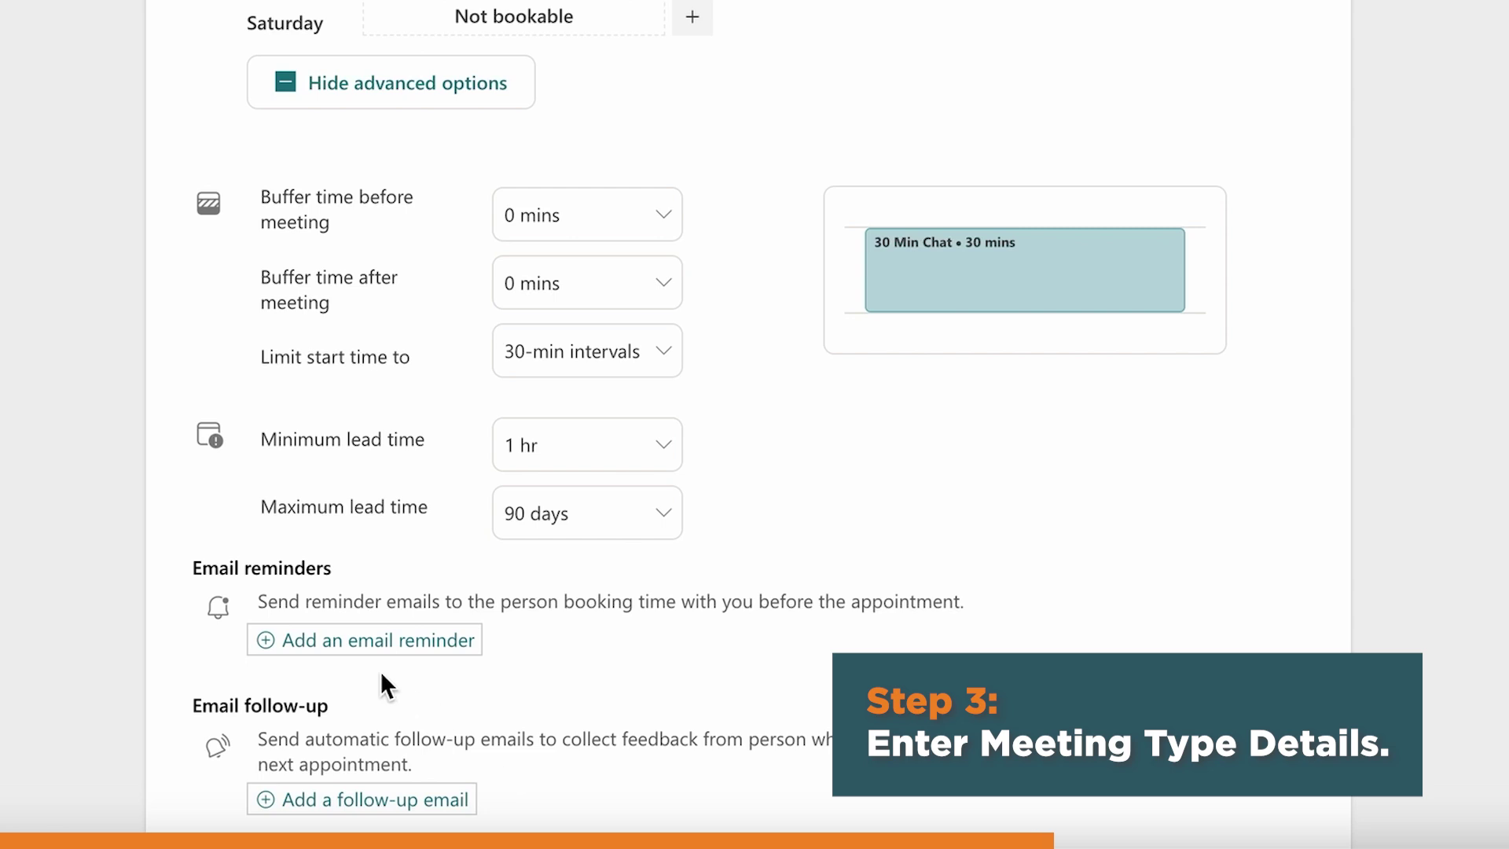
left_click(402, 654)
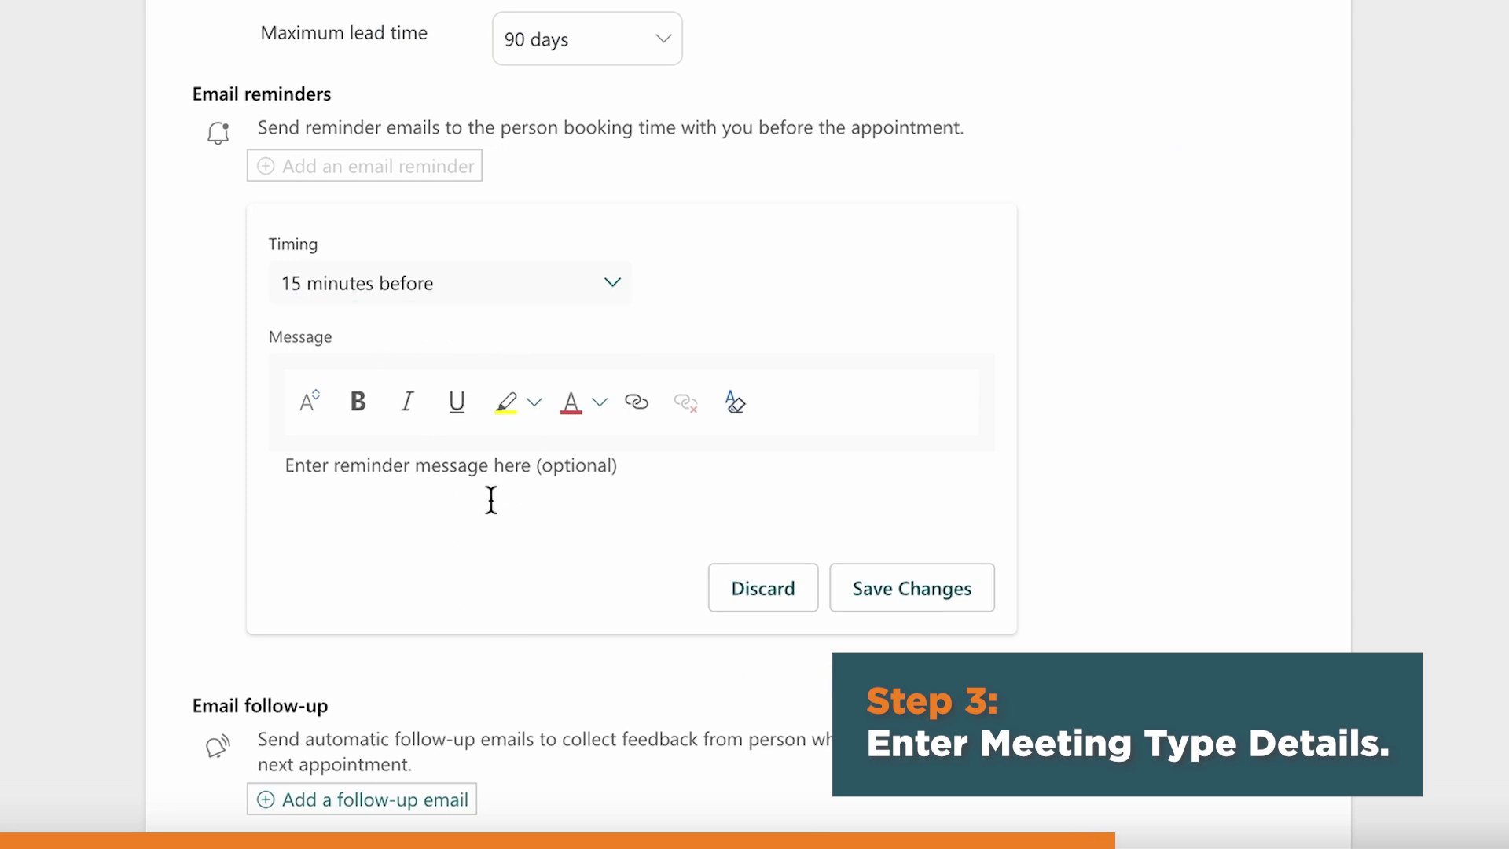
left_click(727, 595)
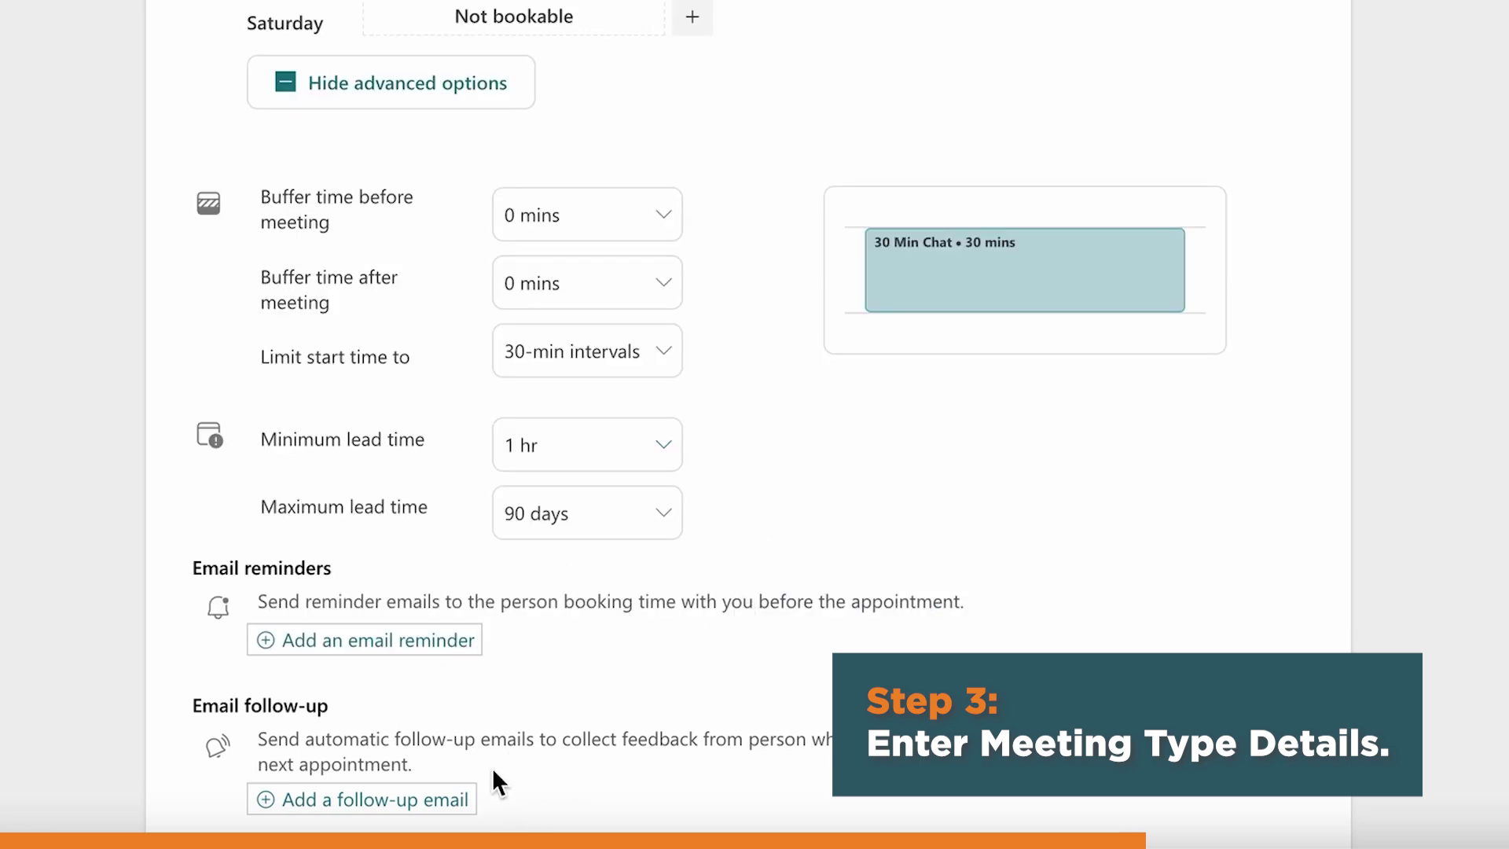
left_click(440, 800)
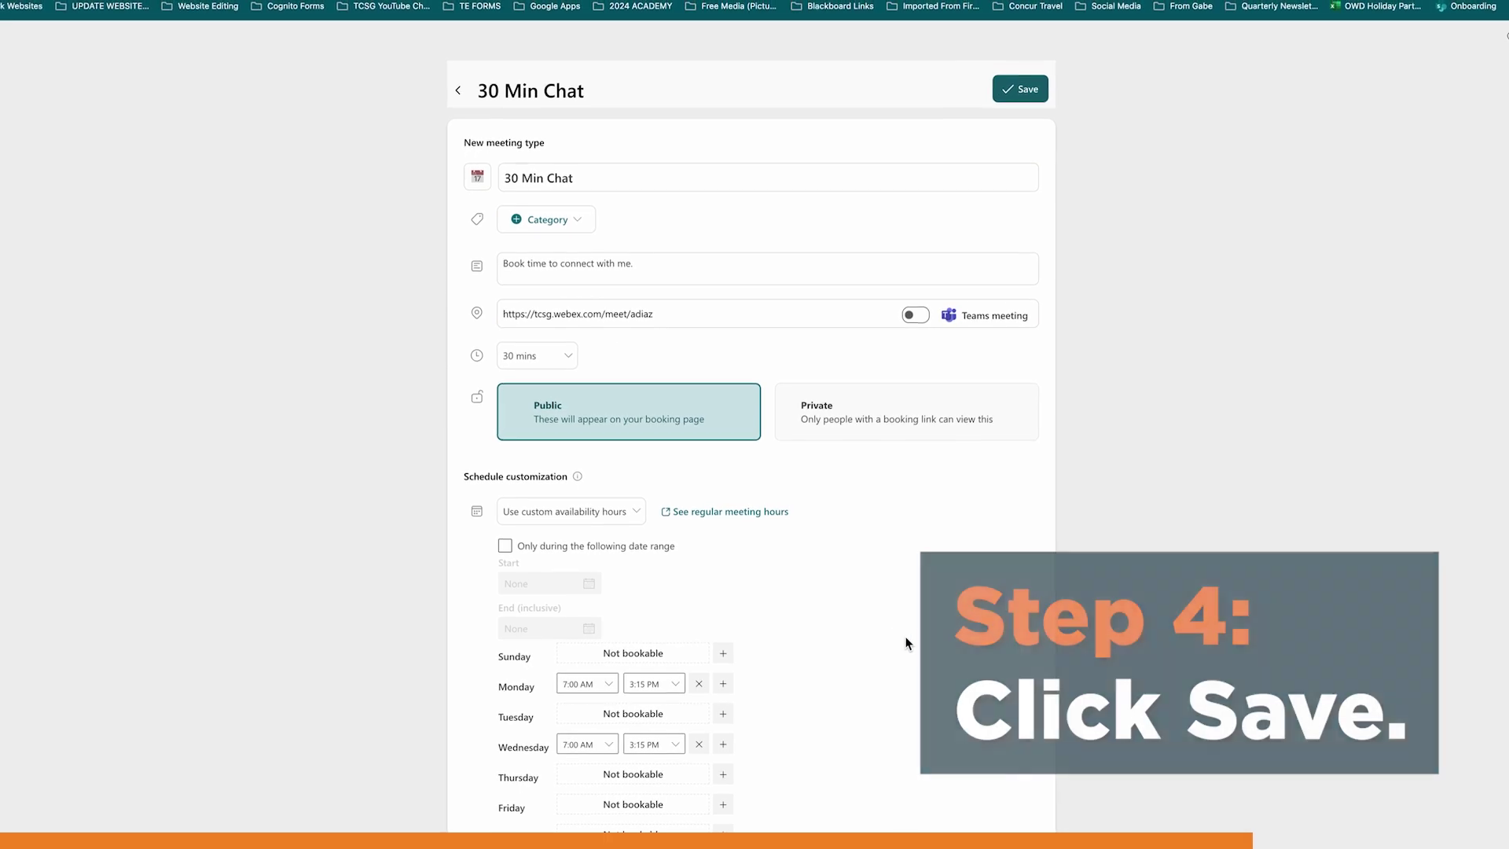
Save the new 30 Min Chat meeting type.
left_click(1036, 91)
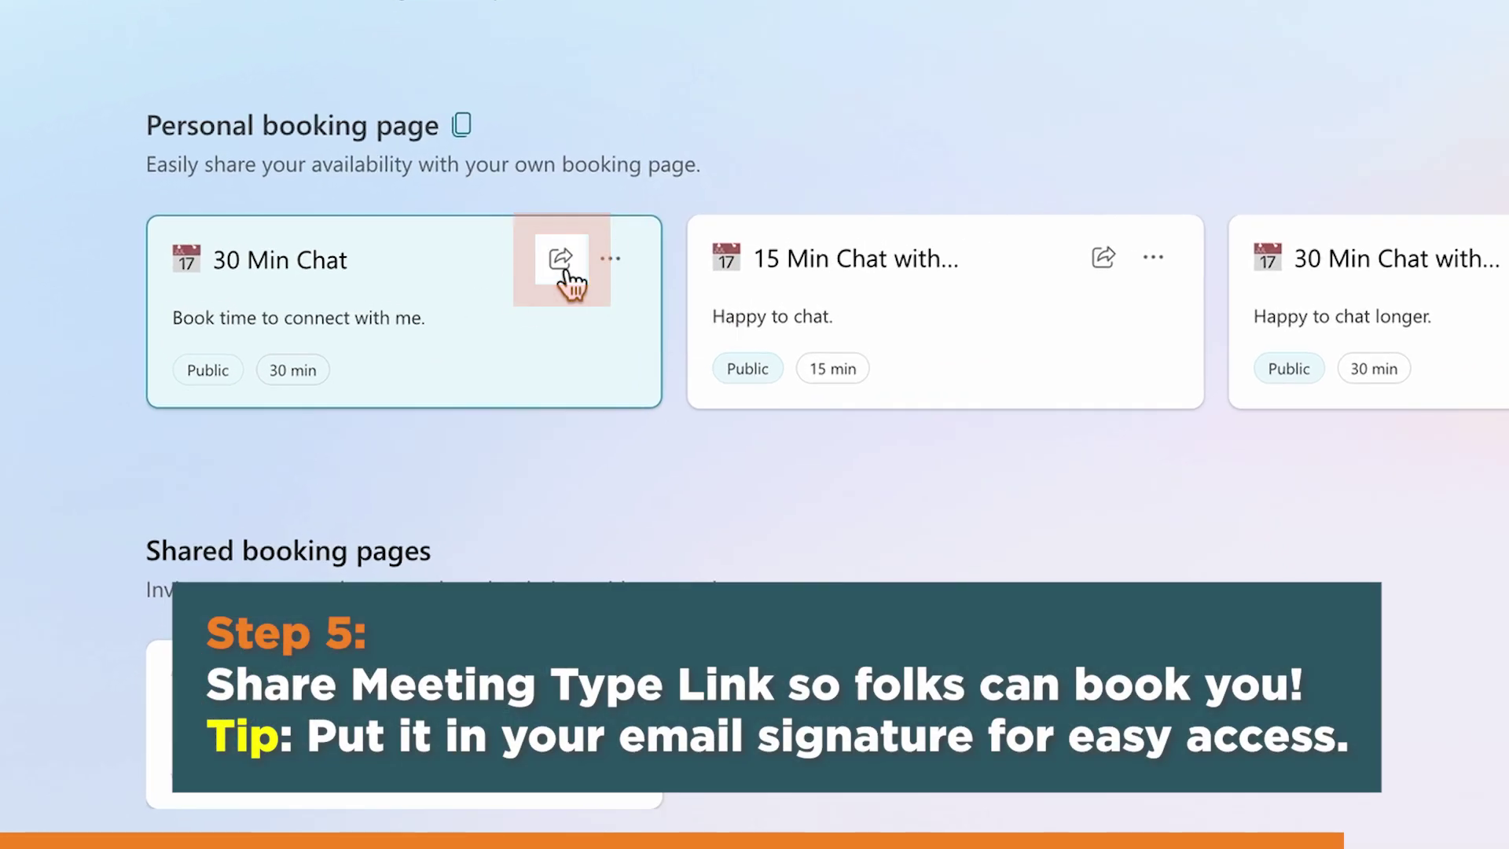
Copy the 30 Min Chat booking link from its share panel.
left_click(562, 261)
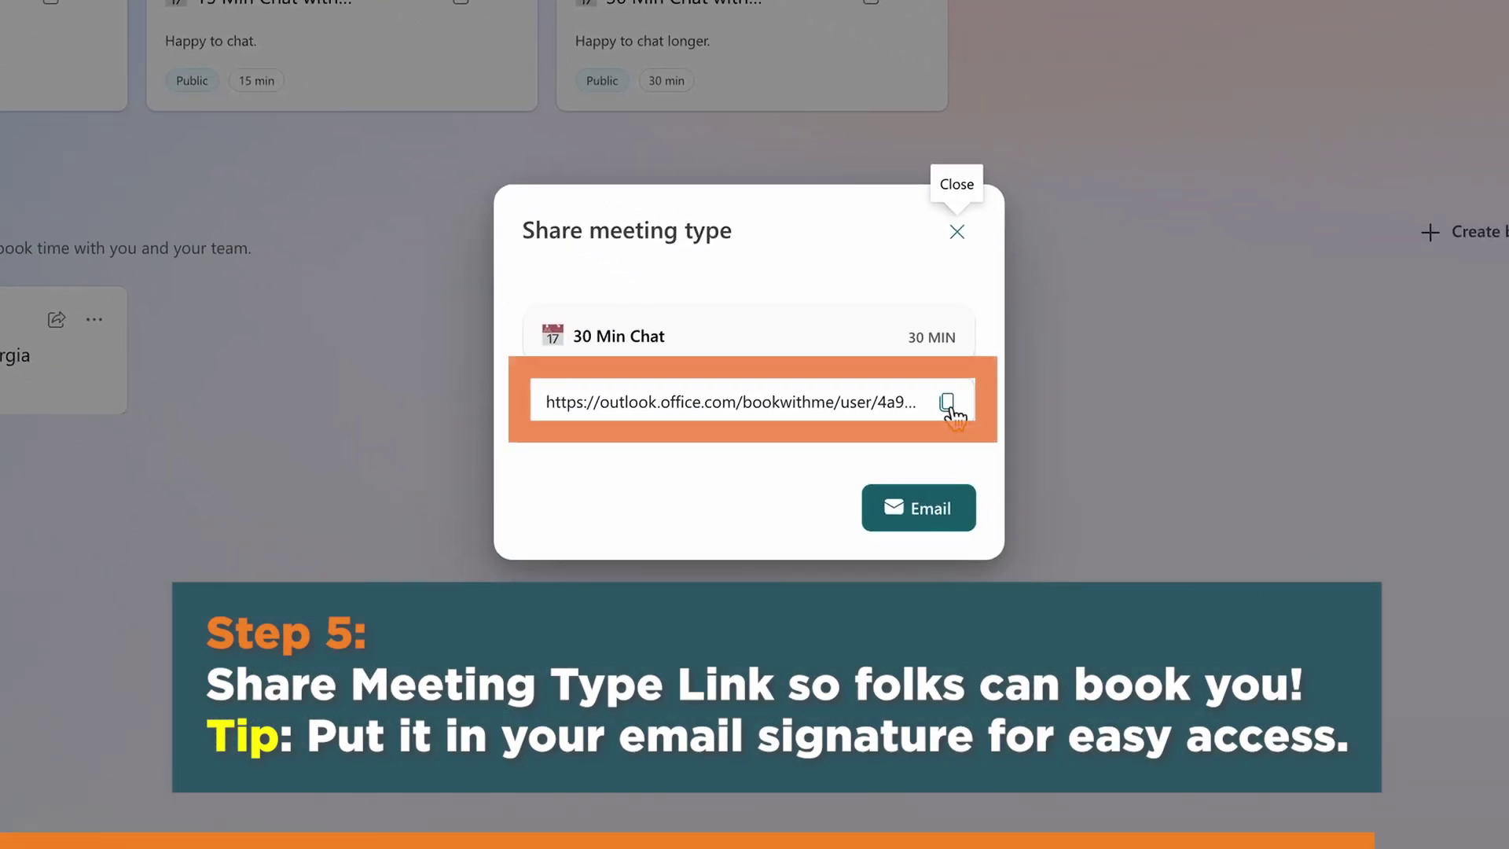
left_click(947, 404)
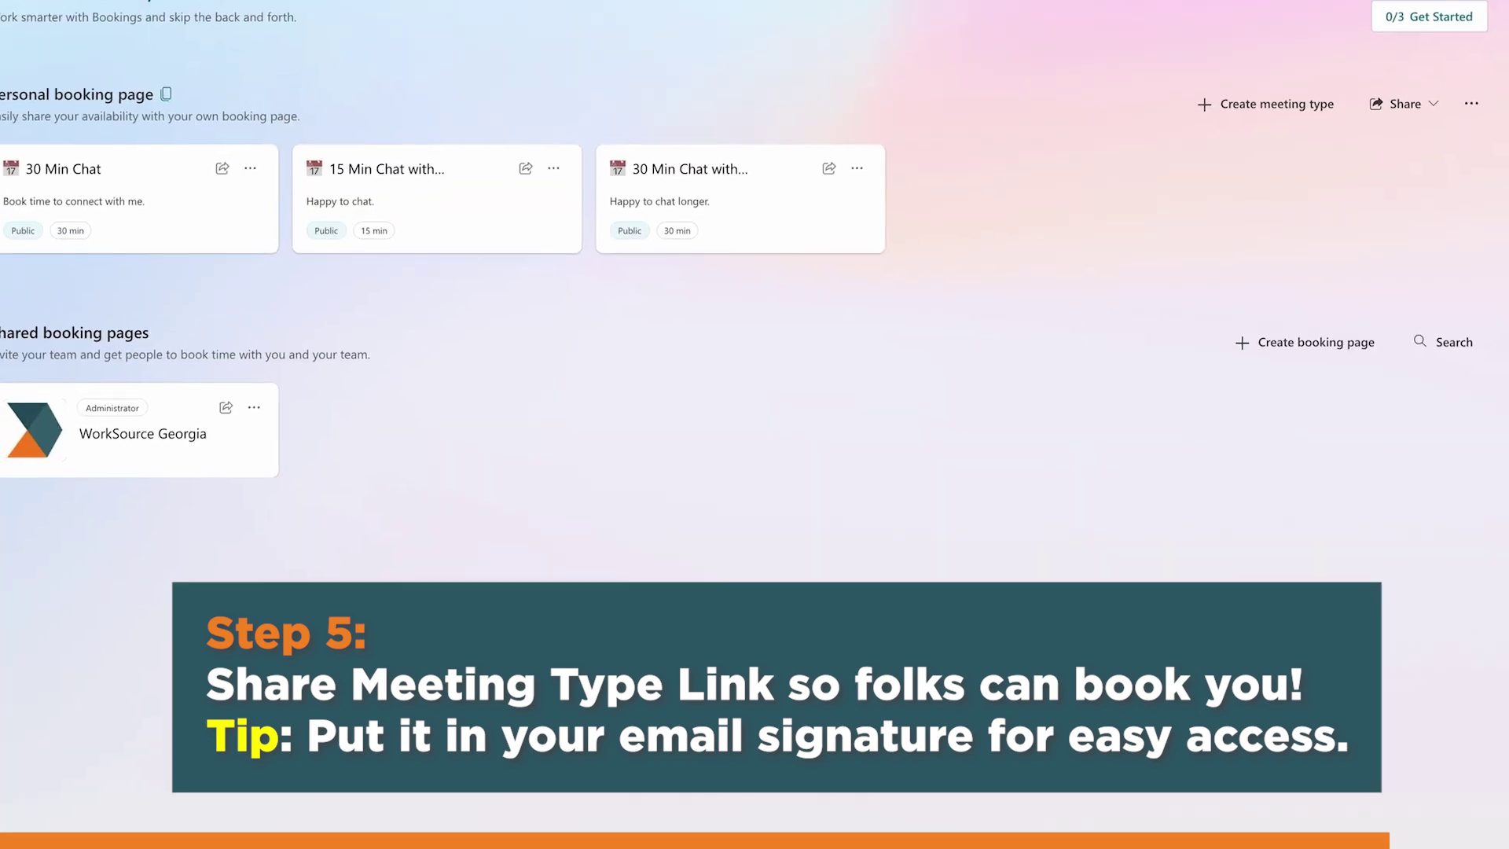